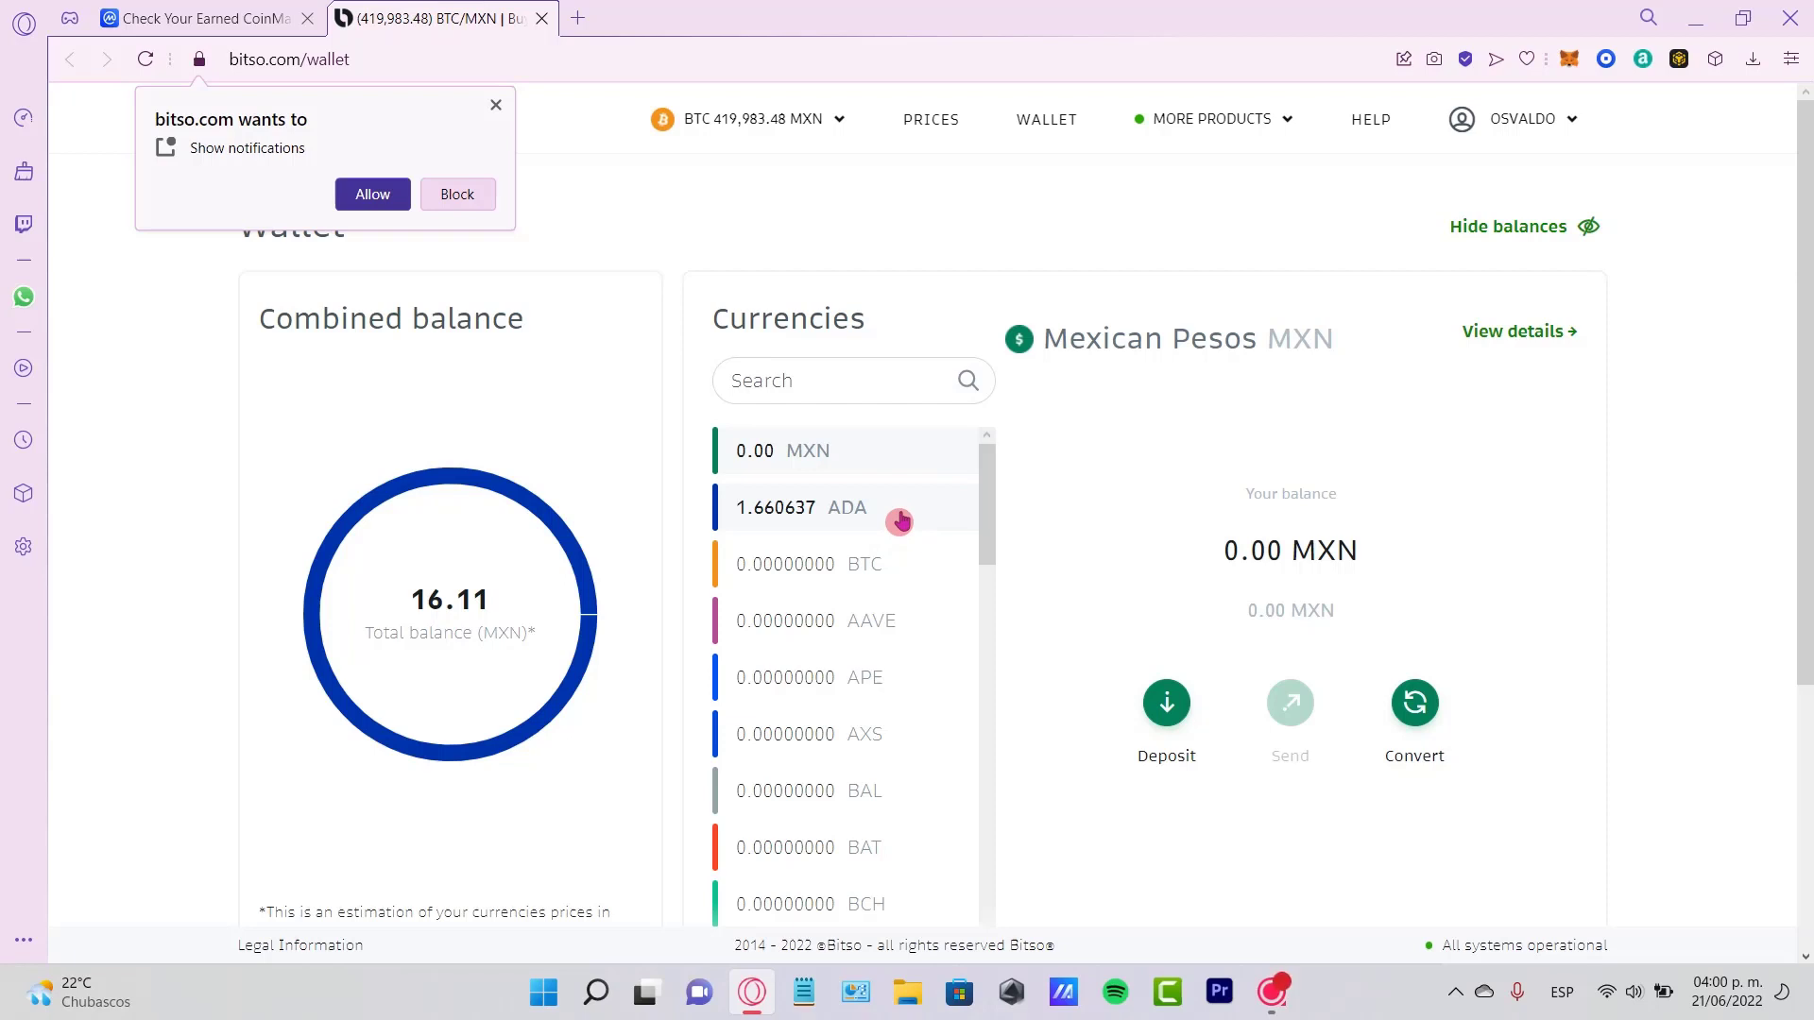
Dismiss Bitso's browser notification permission prompt
{"action": "left_click", "coordinate": [495, 105]}
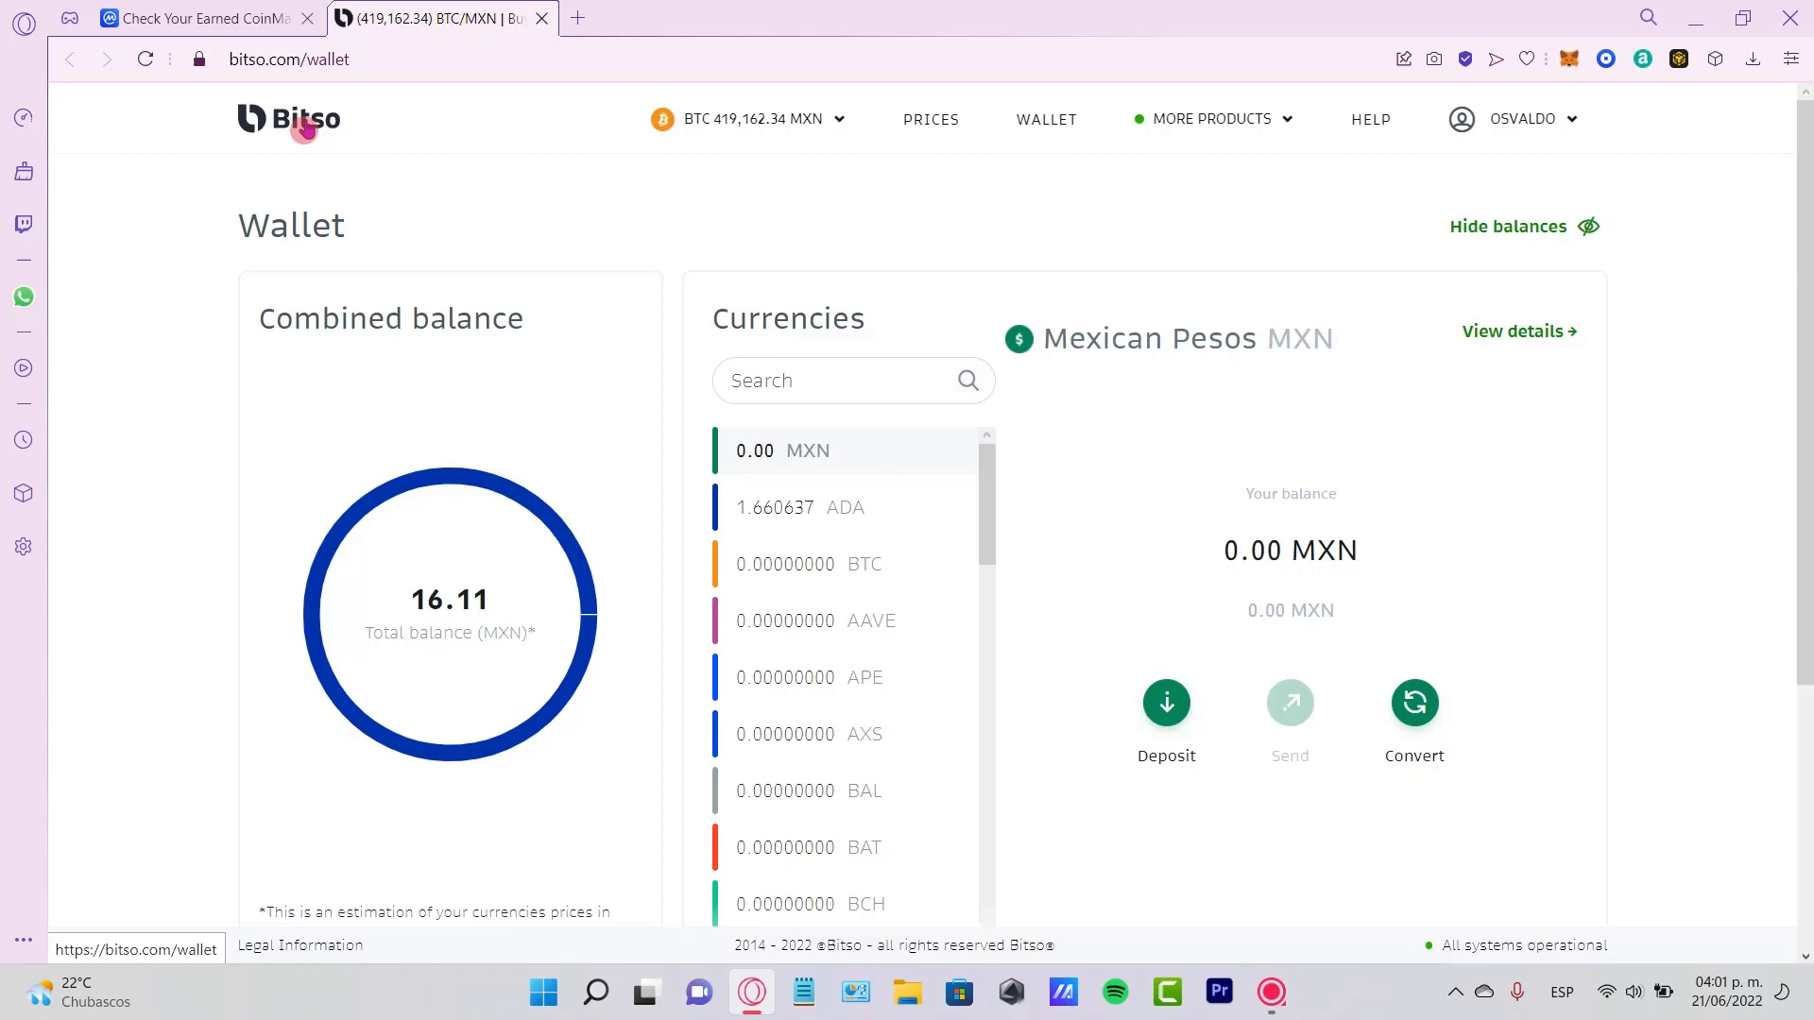
Open the Cardano balance details showing 1.660637 ADA
{"action": "left_click", "coordinate": [863, 507]}
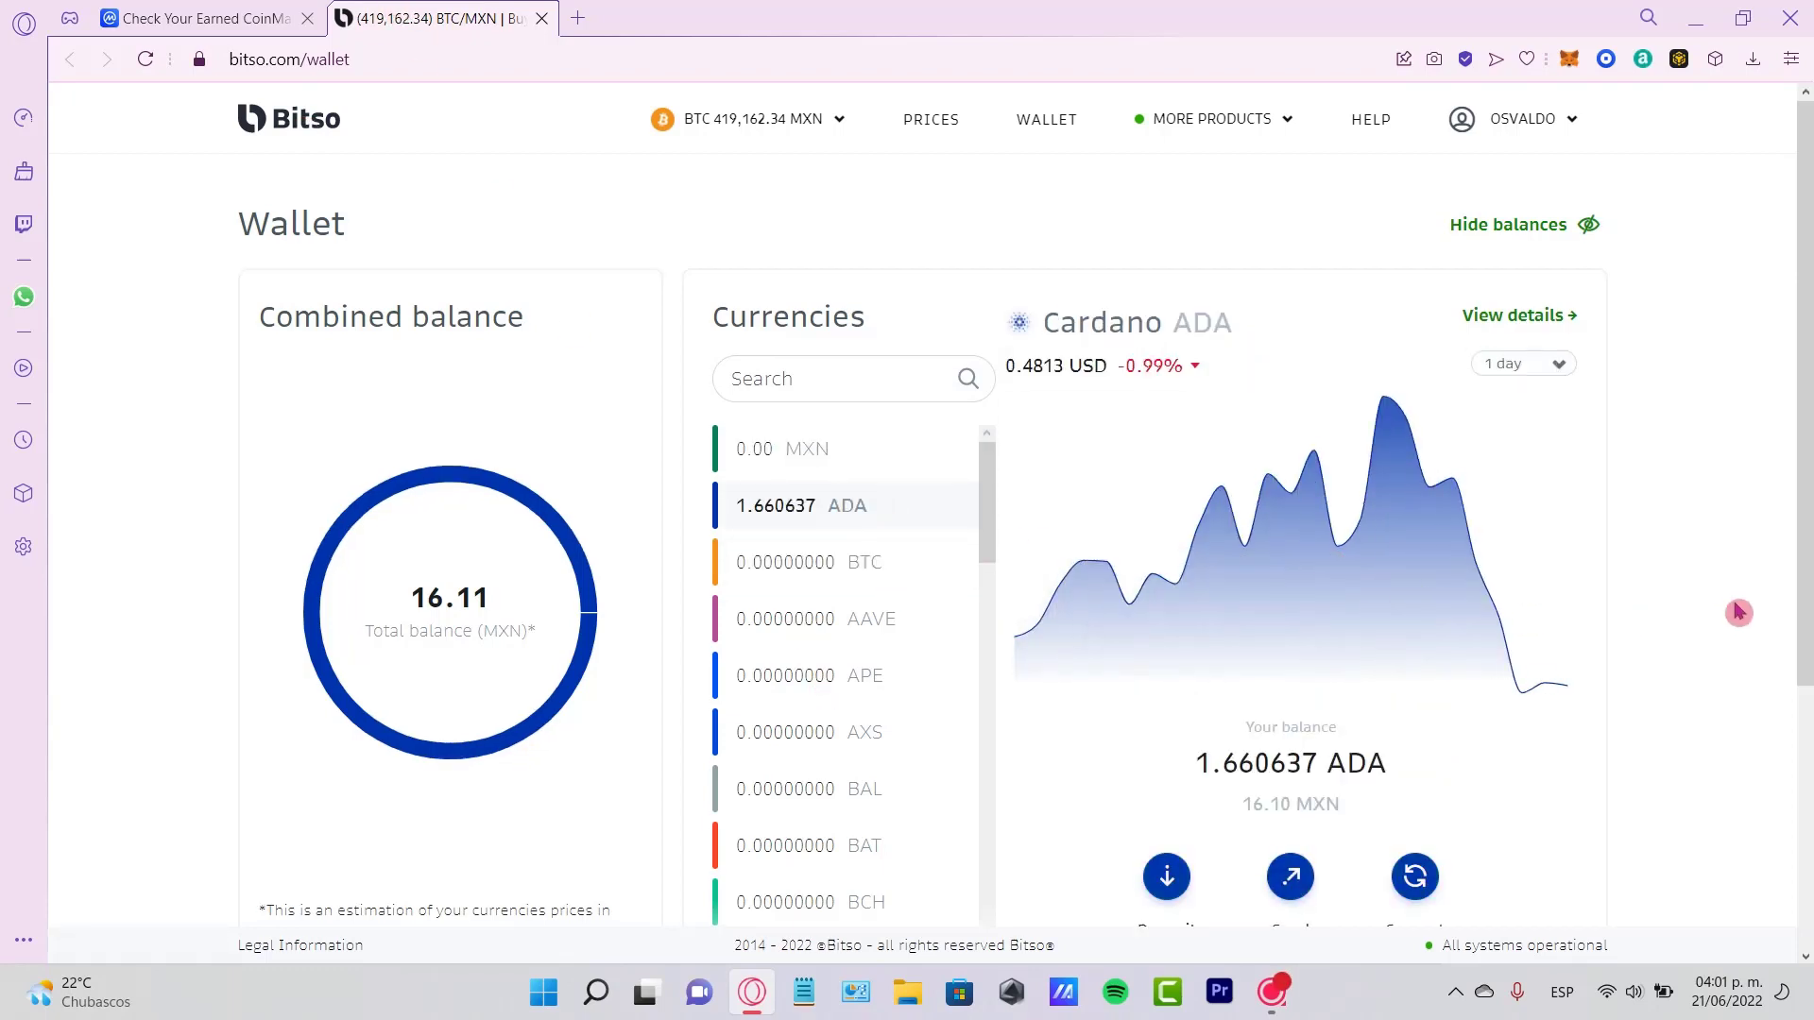
{"action": "scroll", "coordinate": [1739, 612], "scroll_direction": "down", "scroll_amount": 4}
{"action": "scroll", "coordinate": [1786, 409], "scroll_direction": "up", "scroll_amount": 2}
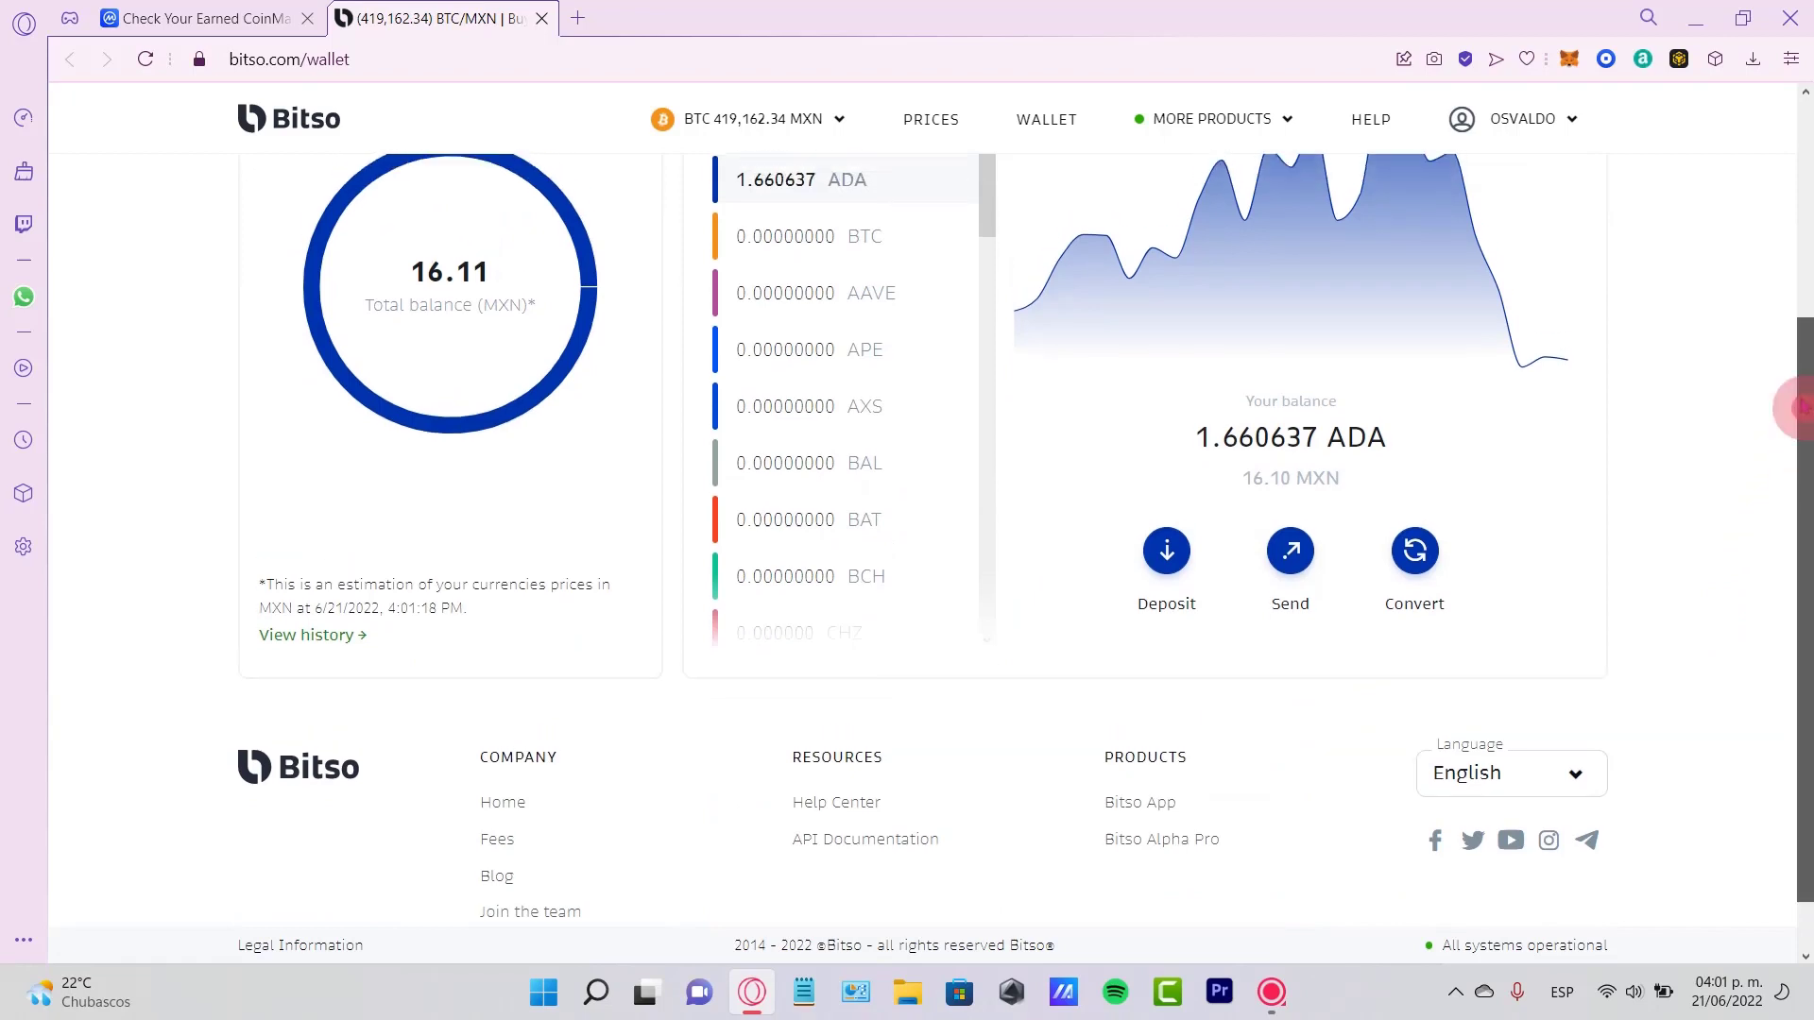
Convert the entire 1.660637 ADA balance to 15.85 MXN at 9.54 MXN per ADA
{"action": "left_click", "coordinate": [1417, 704]}
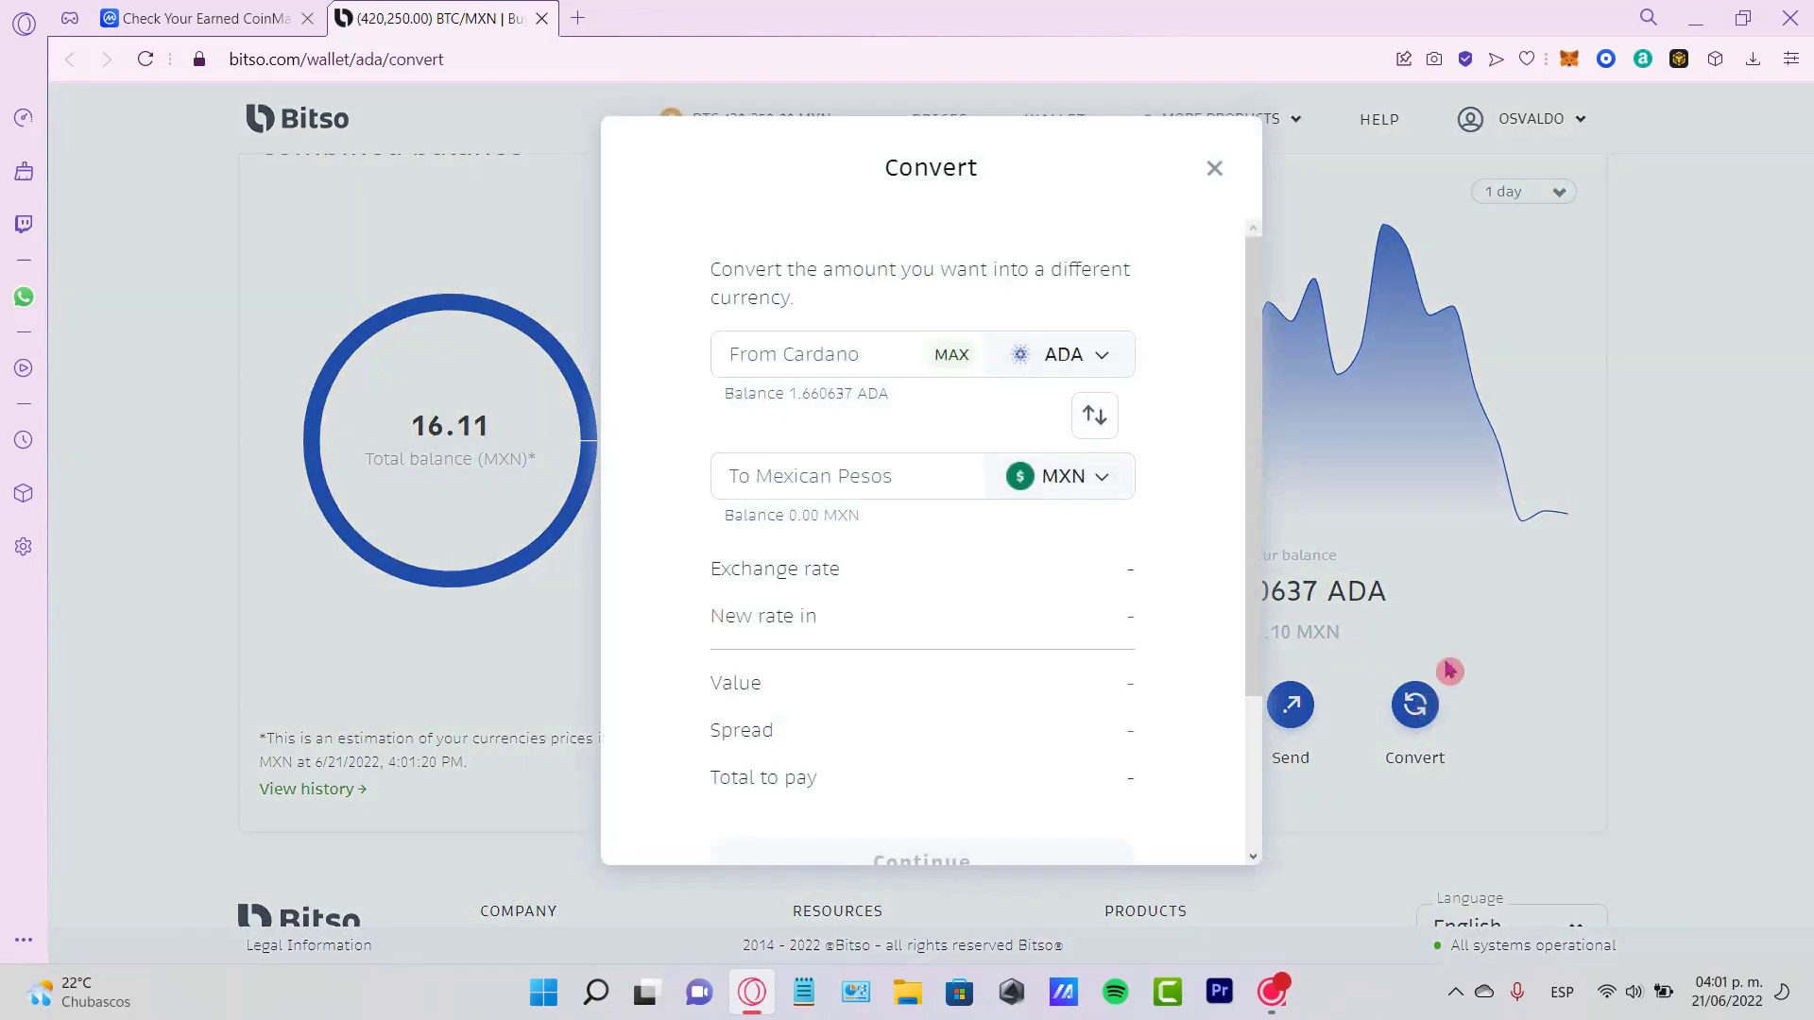
{"action": "left_click", "coordinate": [952, 354]}
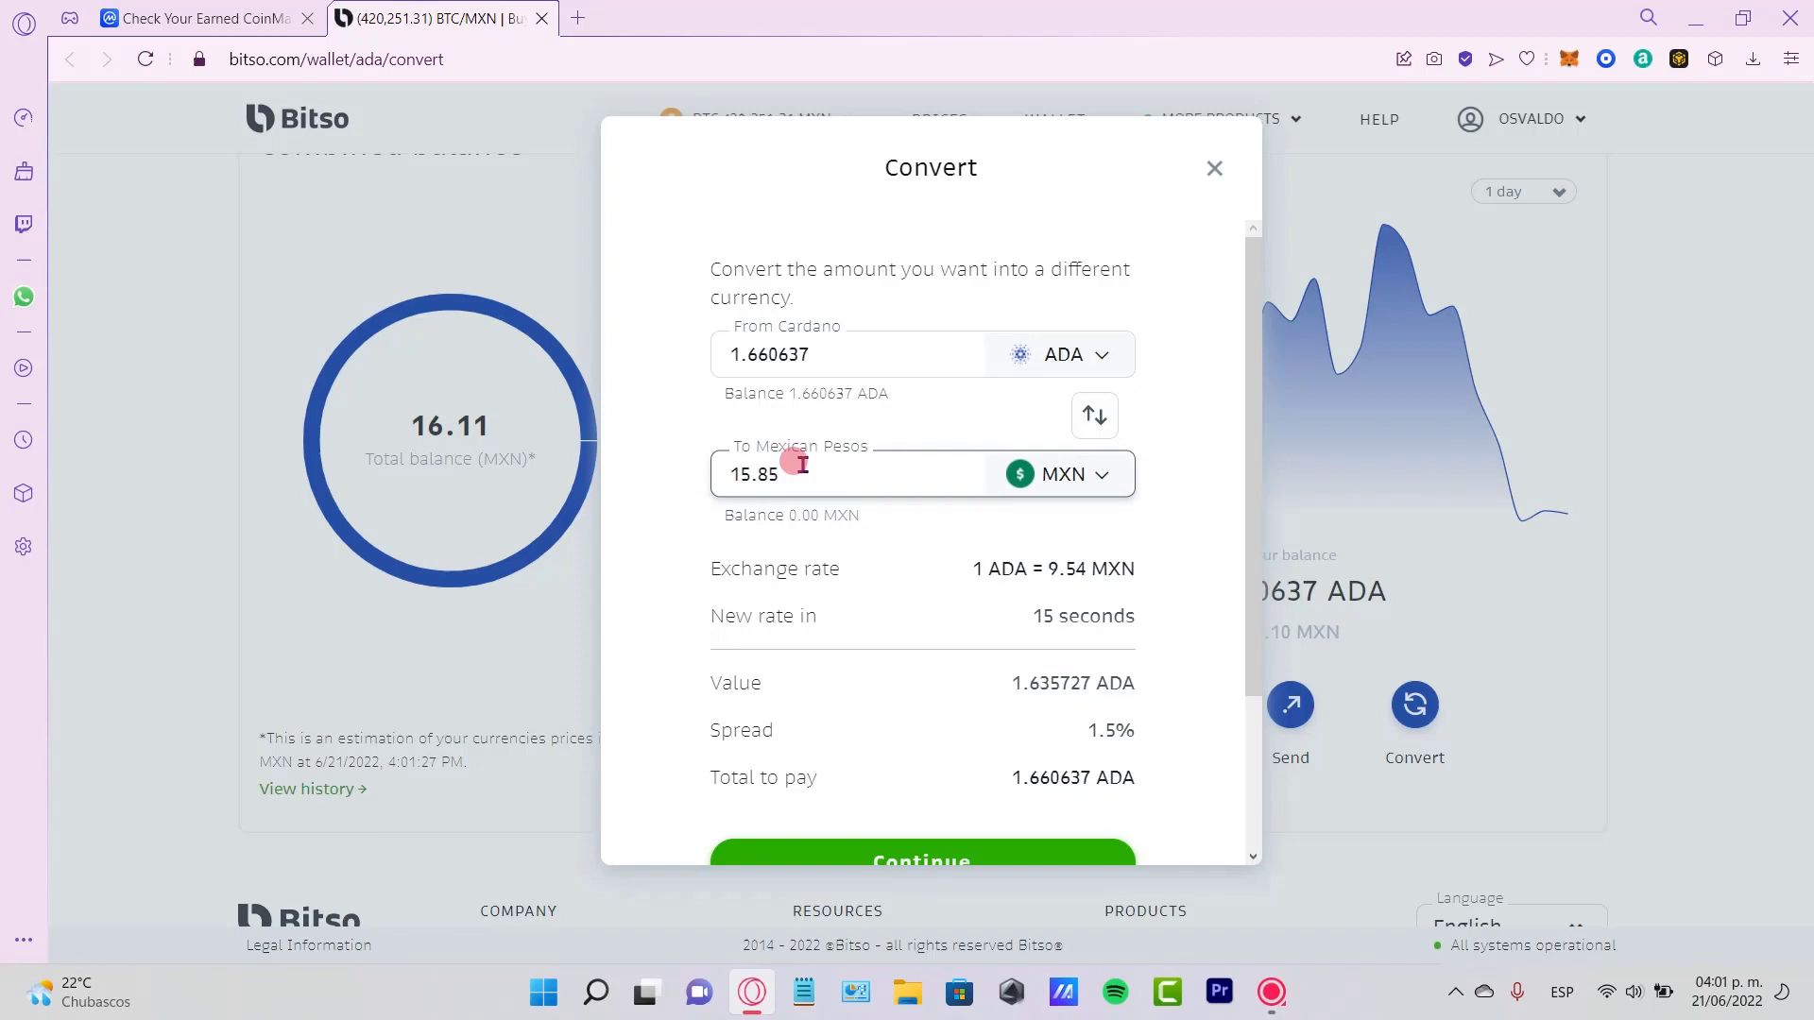
{"action": "scroll", "coordinate": [1169, 478], "scroll_direction": "down", "scroll_amount": 3}
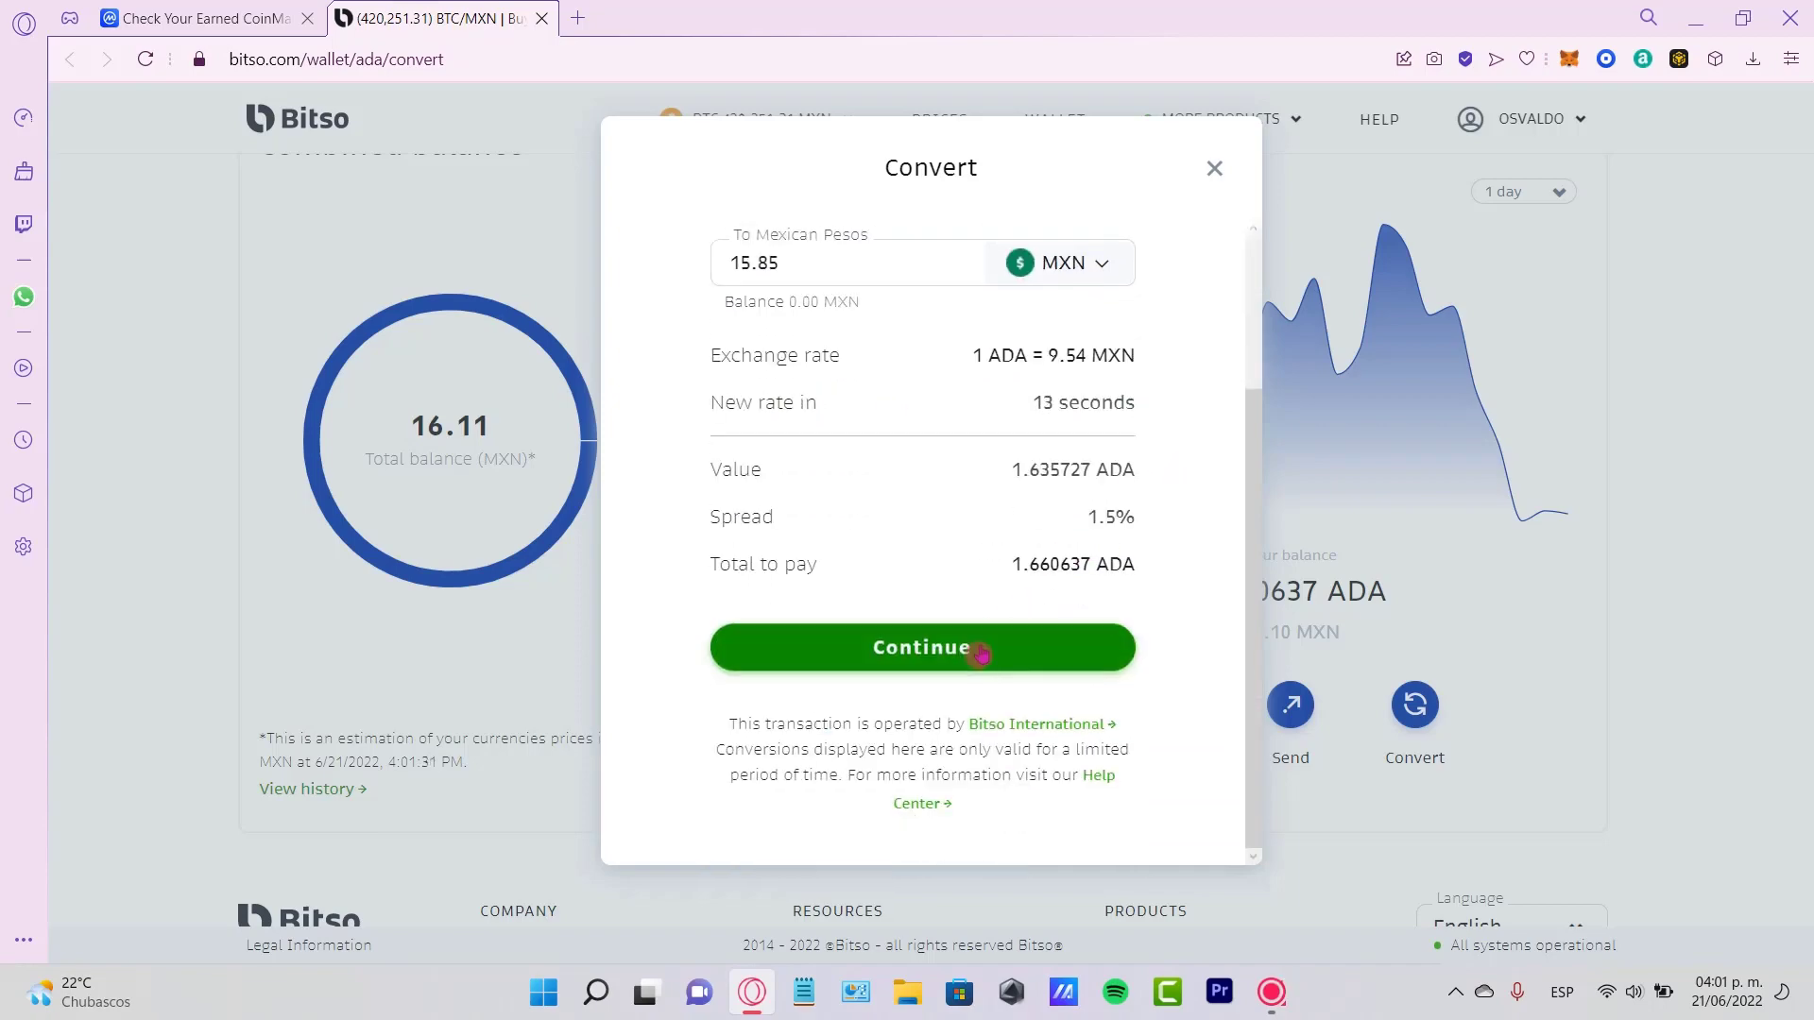
{"action": "left_click", "coordinate": [978, 650]}
{"action": "left_click", "coordinate": [966, 754]}
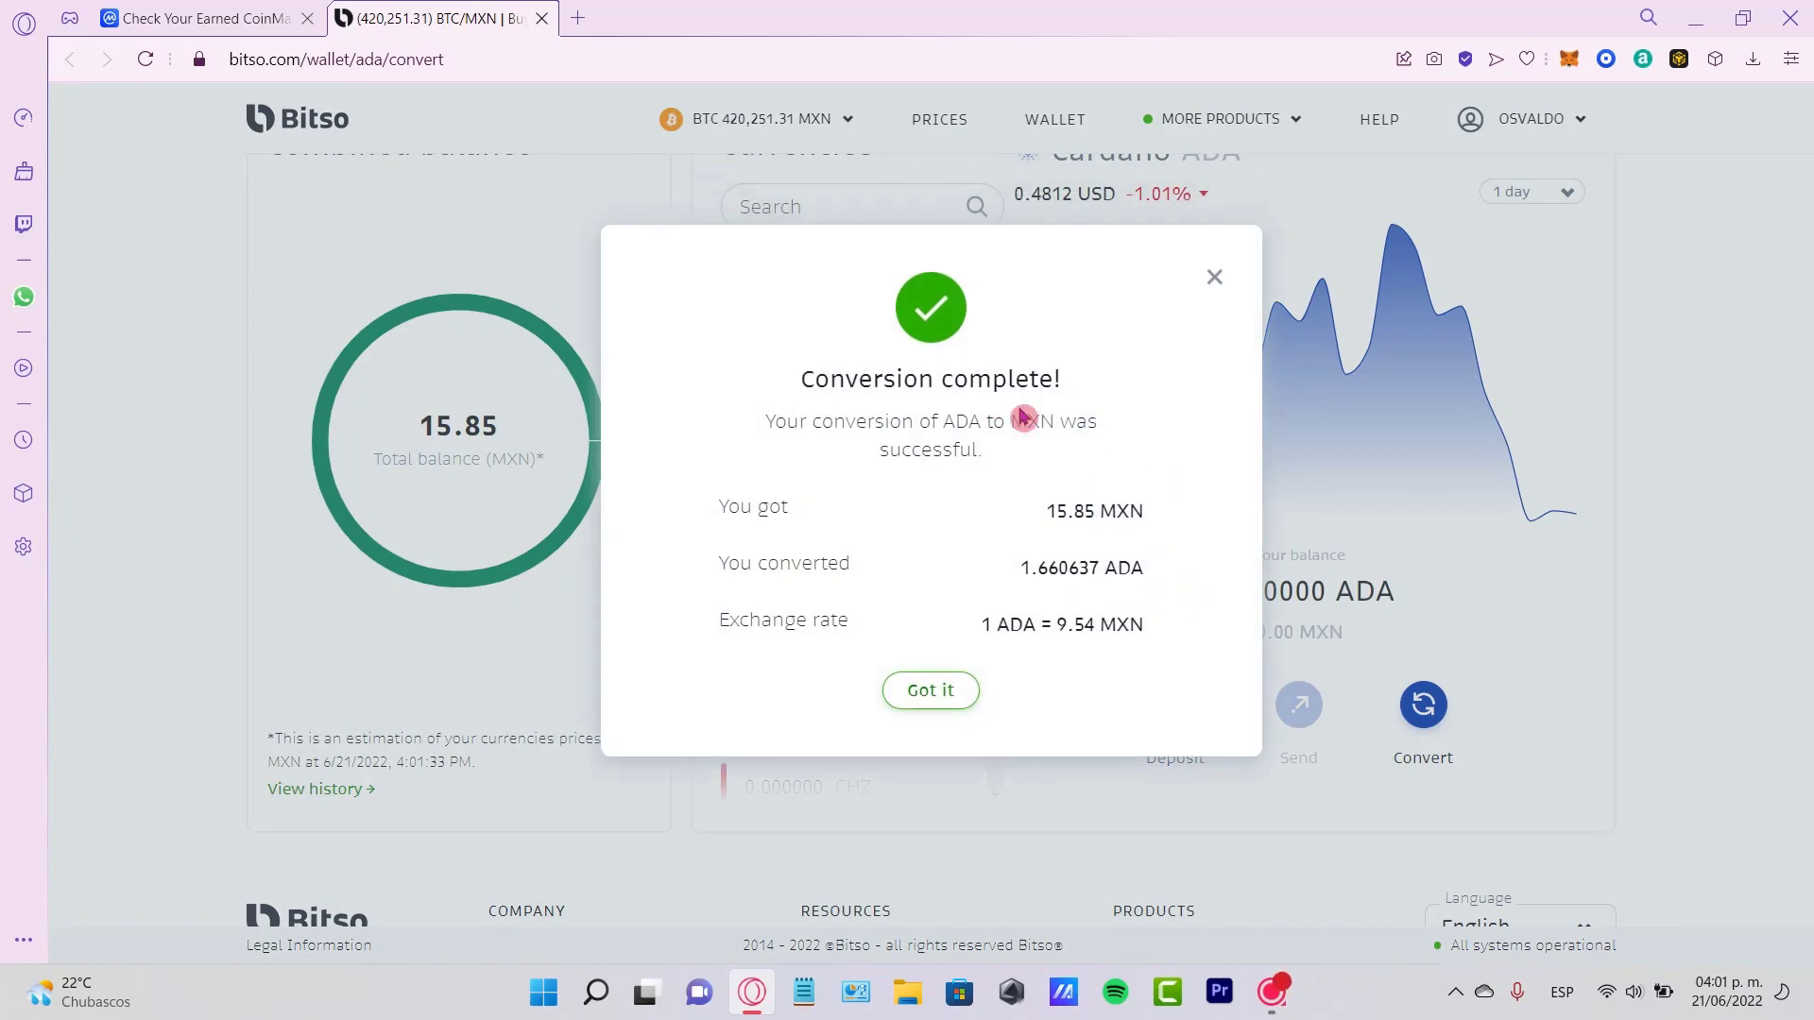
{"action": "left_click", "coordinate": [935, 694]}
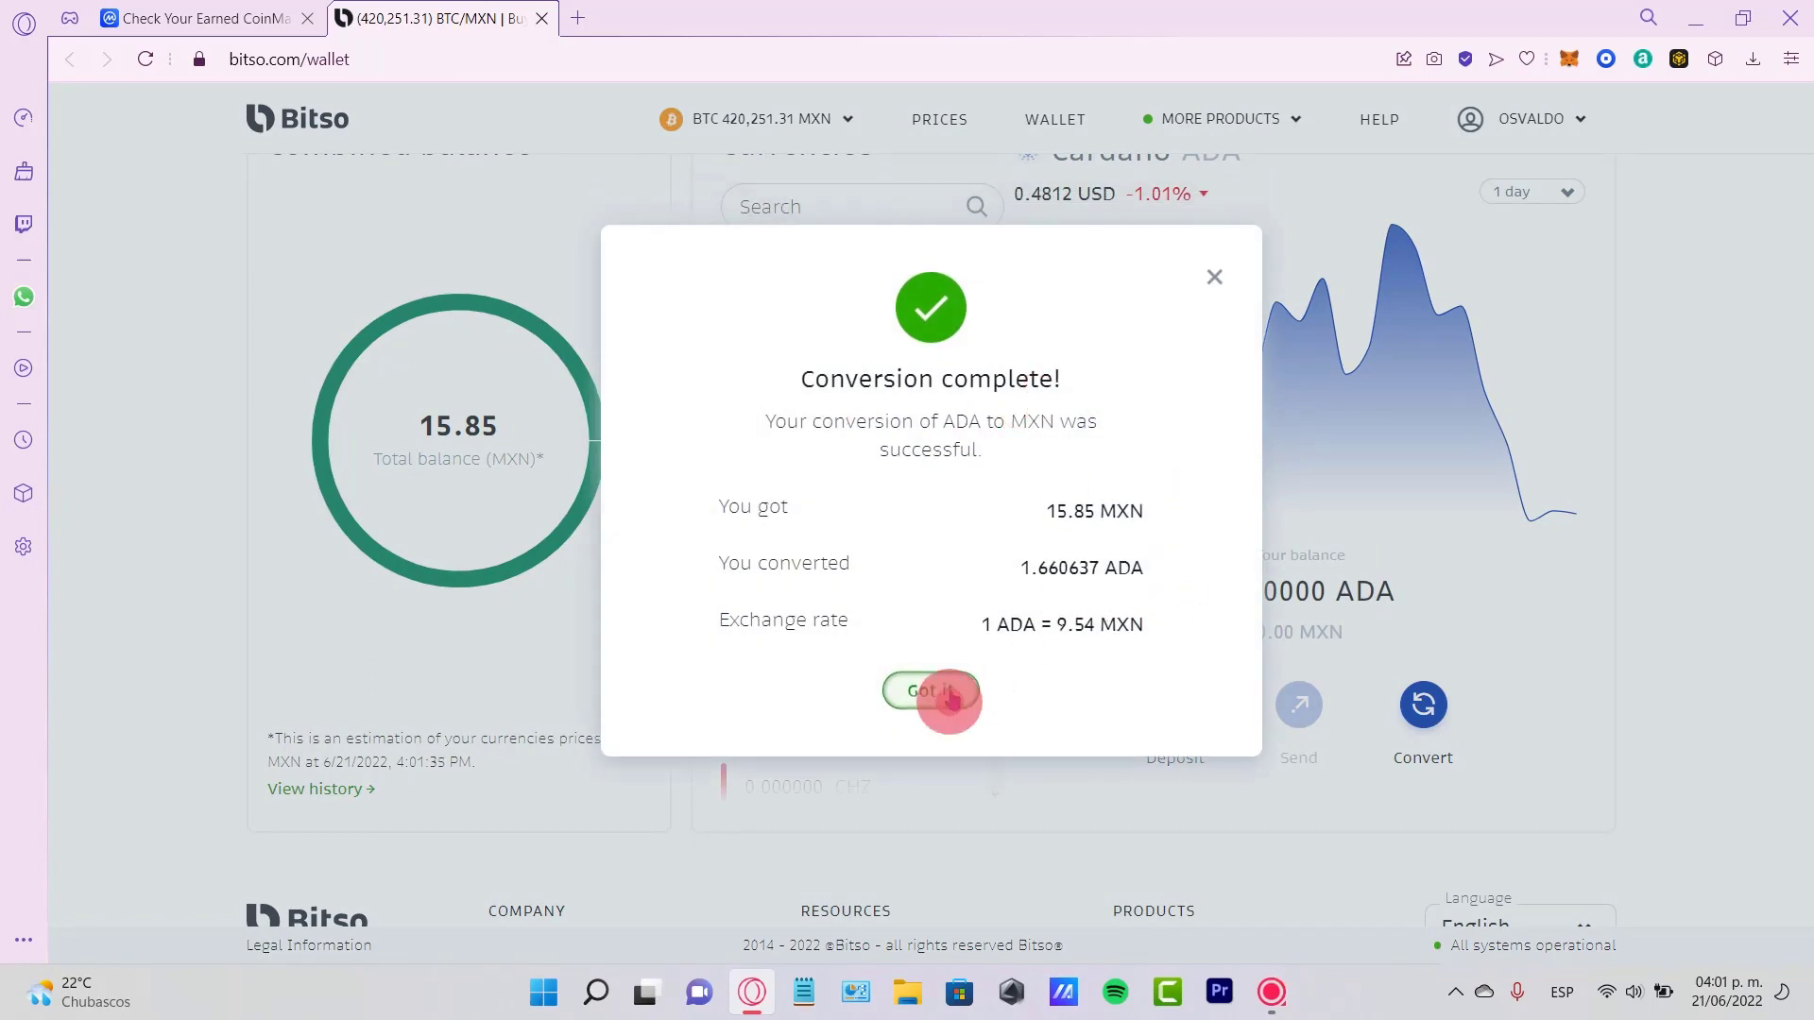
Open the Mexican Pesos wallet's Send options: Bitso Transfer, SPEI, Debit Card, Phone number
{"action": "scroll", "coordinate": [1417, 643], "scroll_direction": "up", "scroll_amount": 2}
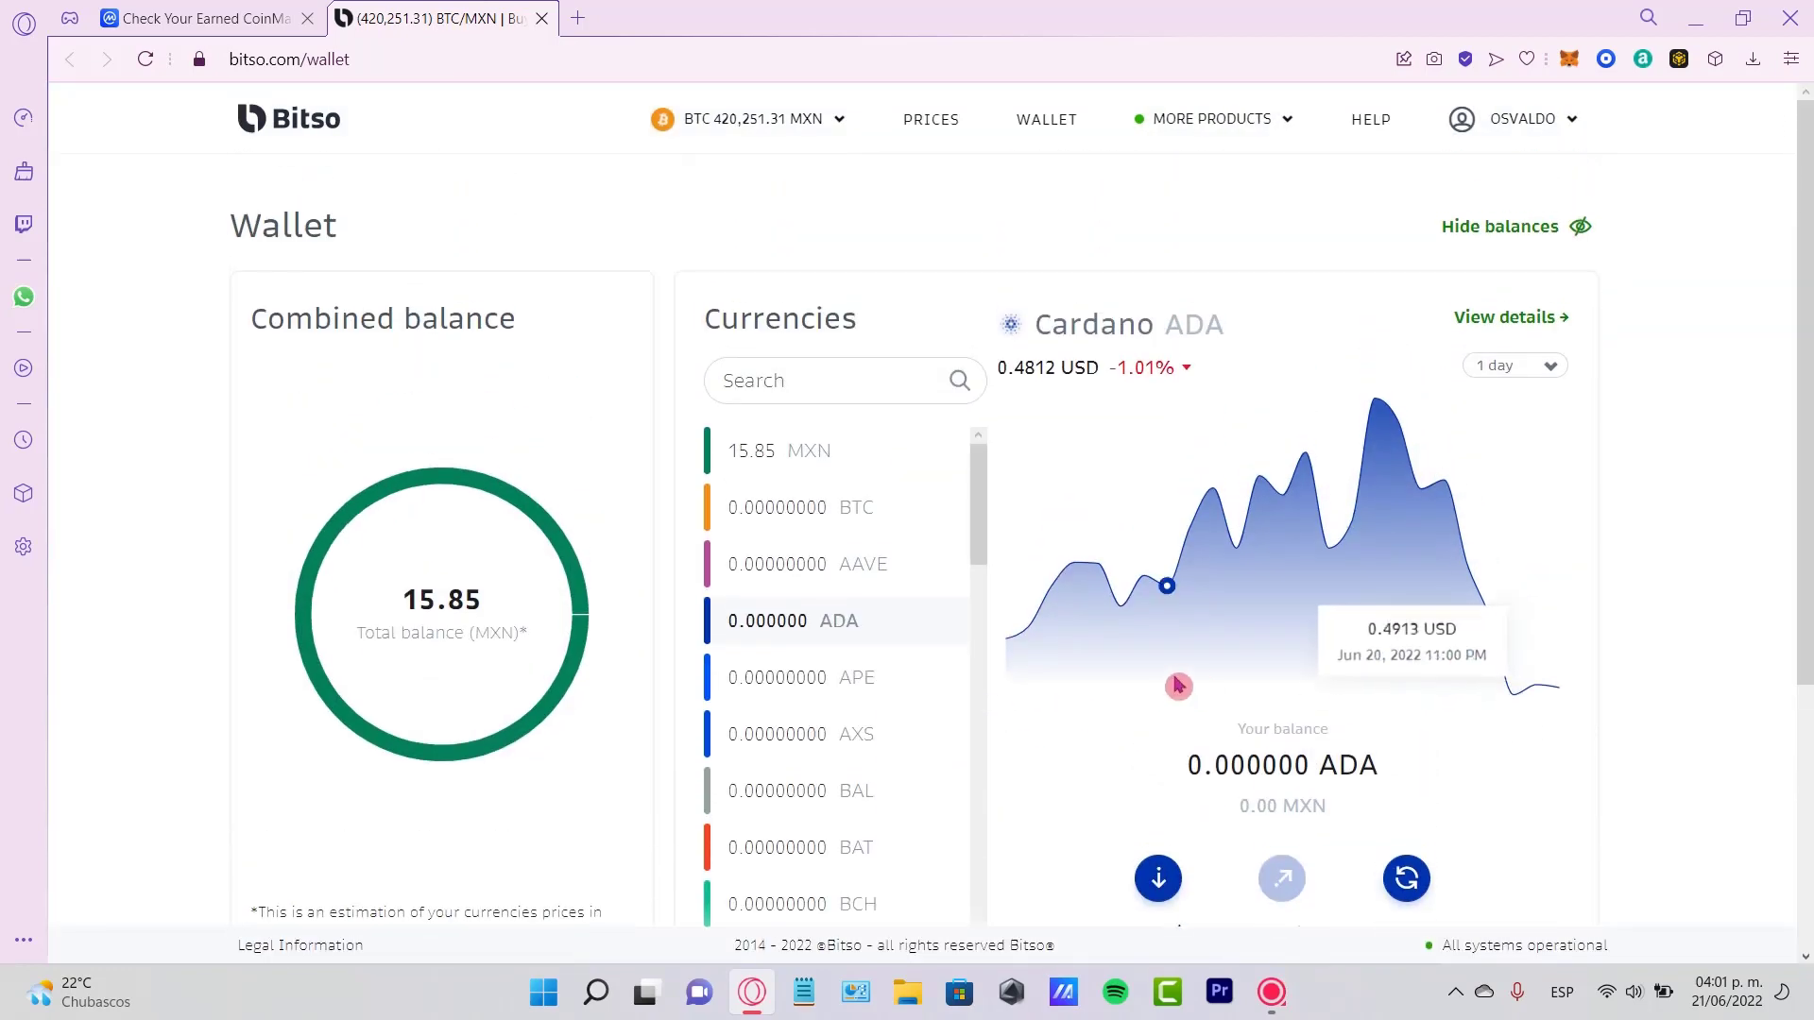
{"action": "left_click", "coordinate": [848, 472]}
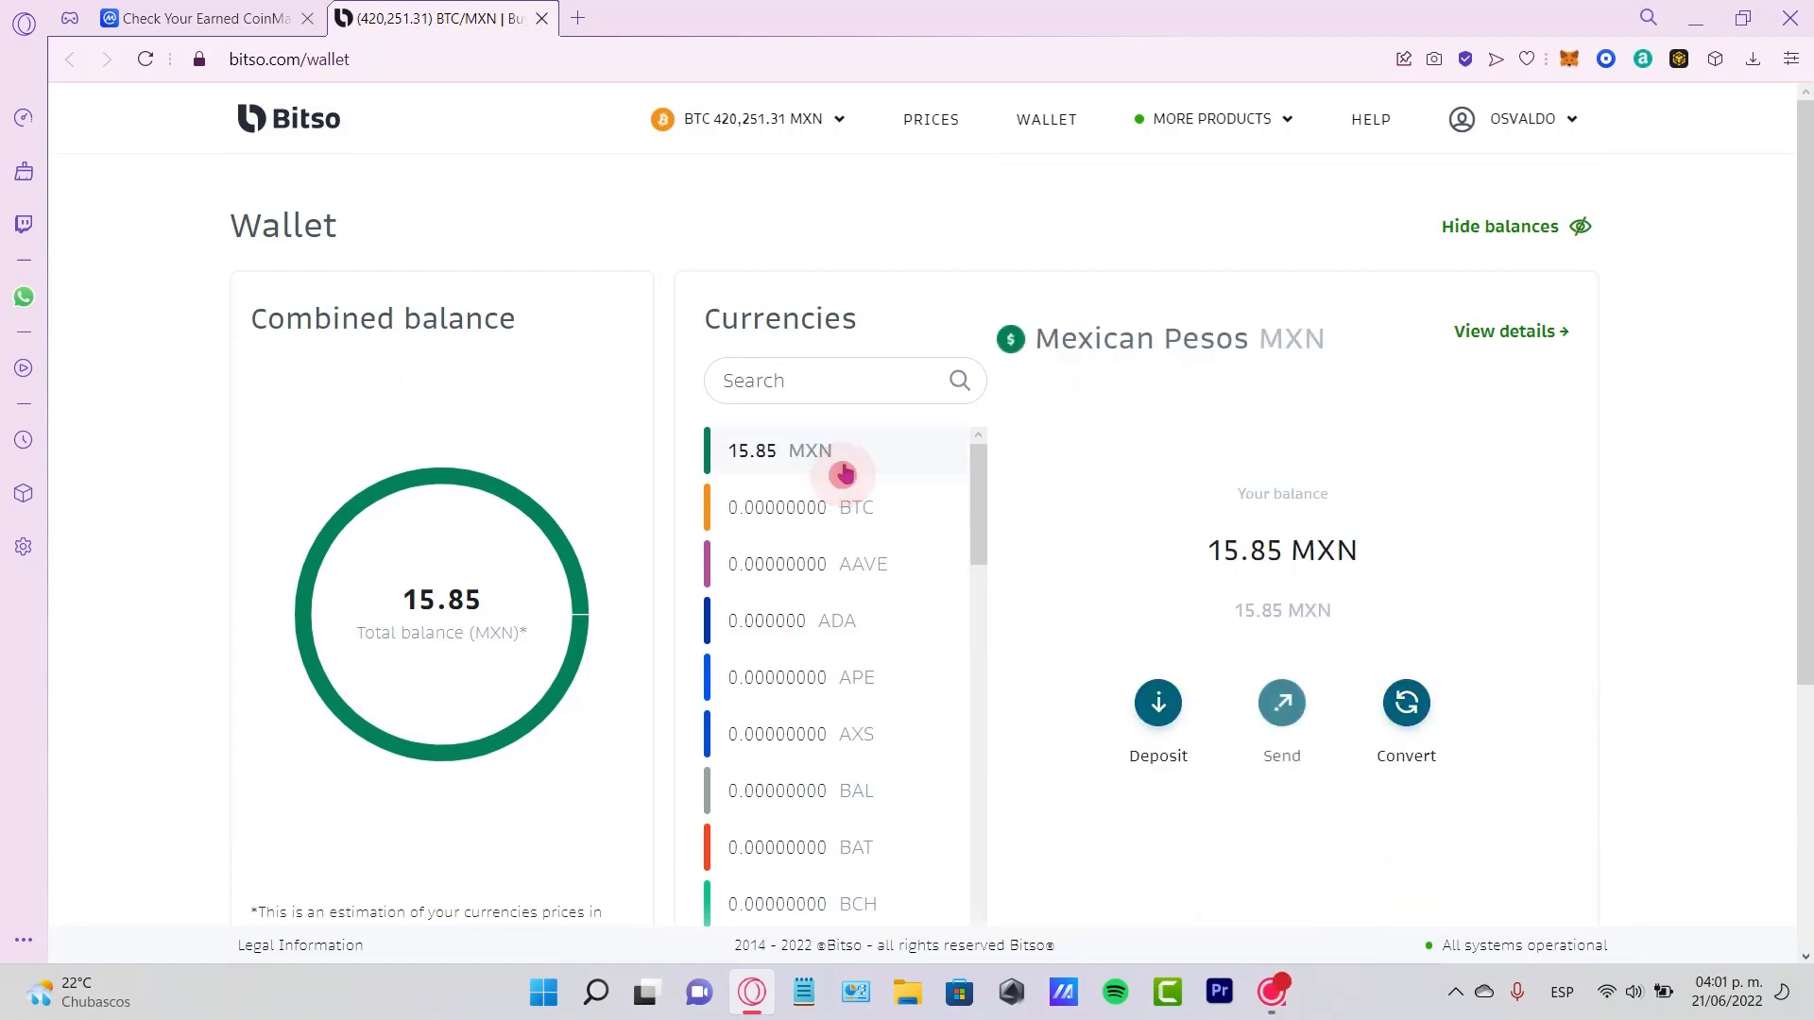
{"action": "left_click_drag", "start_coordinate": [1320, 351], "coordinate": [1034, 351]}
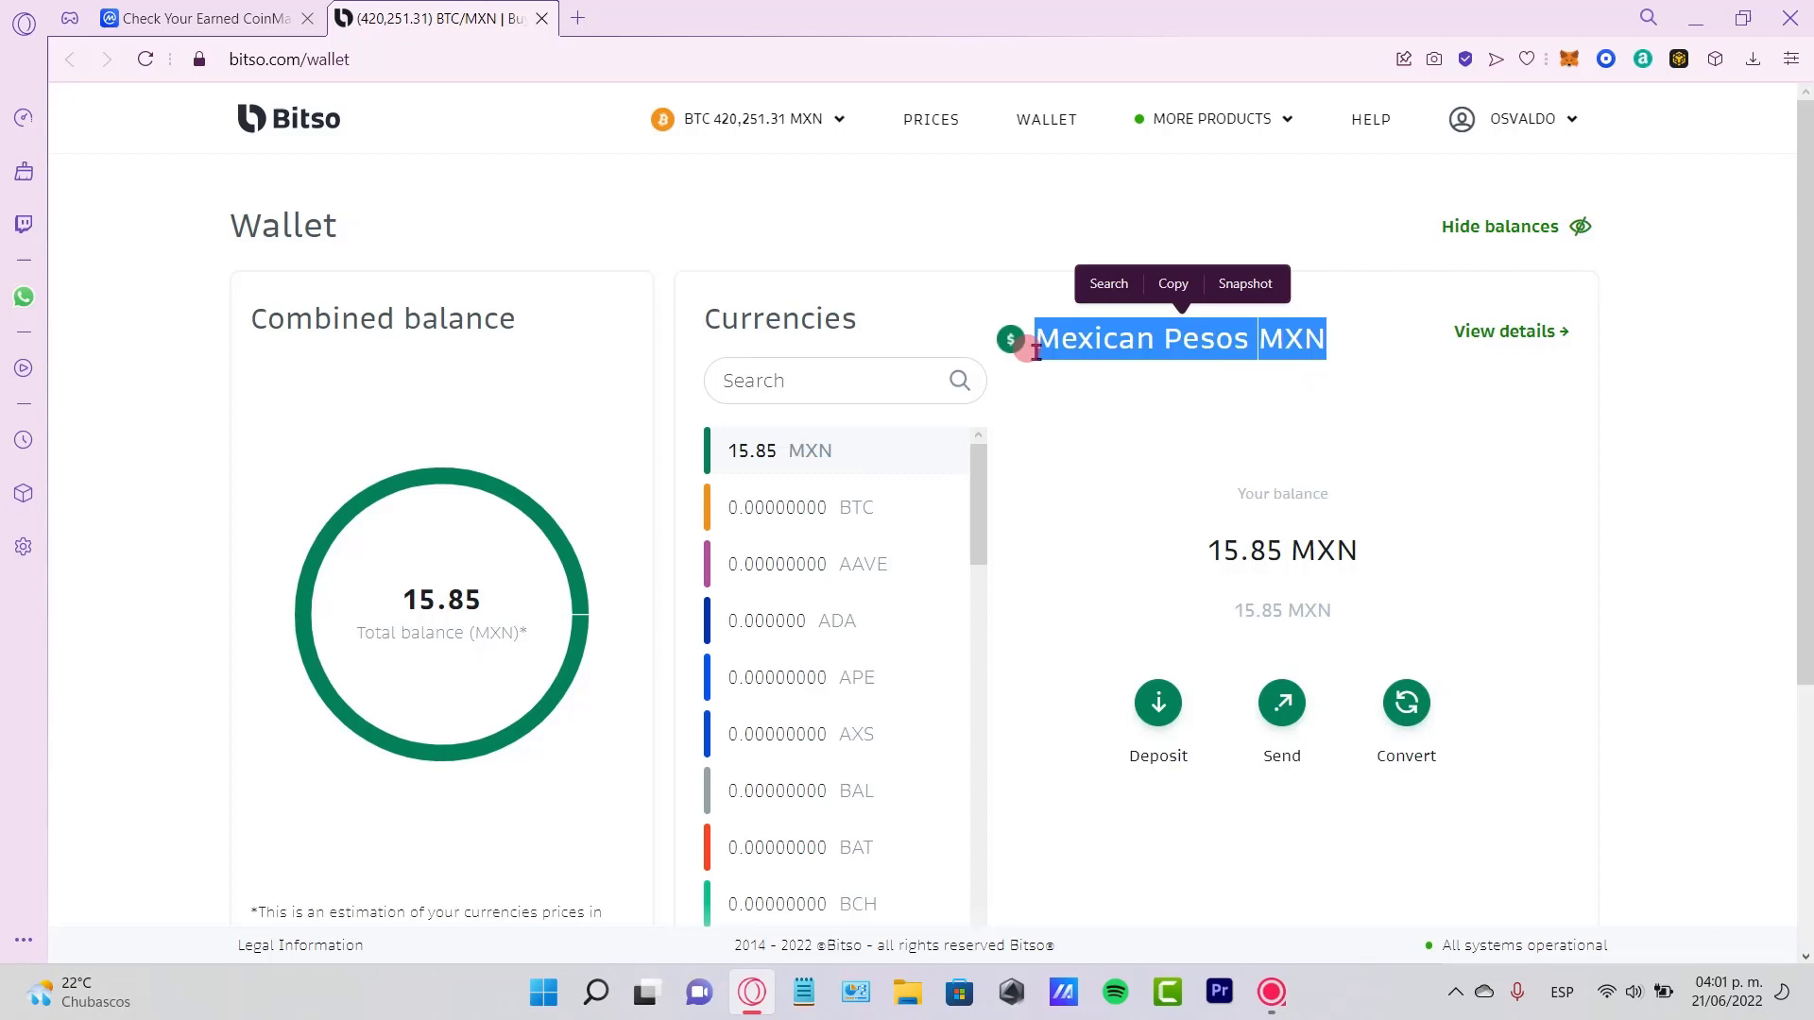
{"action": "left_click", "coordinate": [1373, 338]}
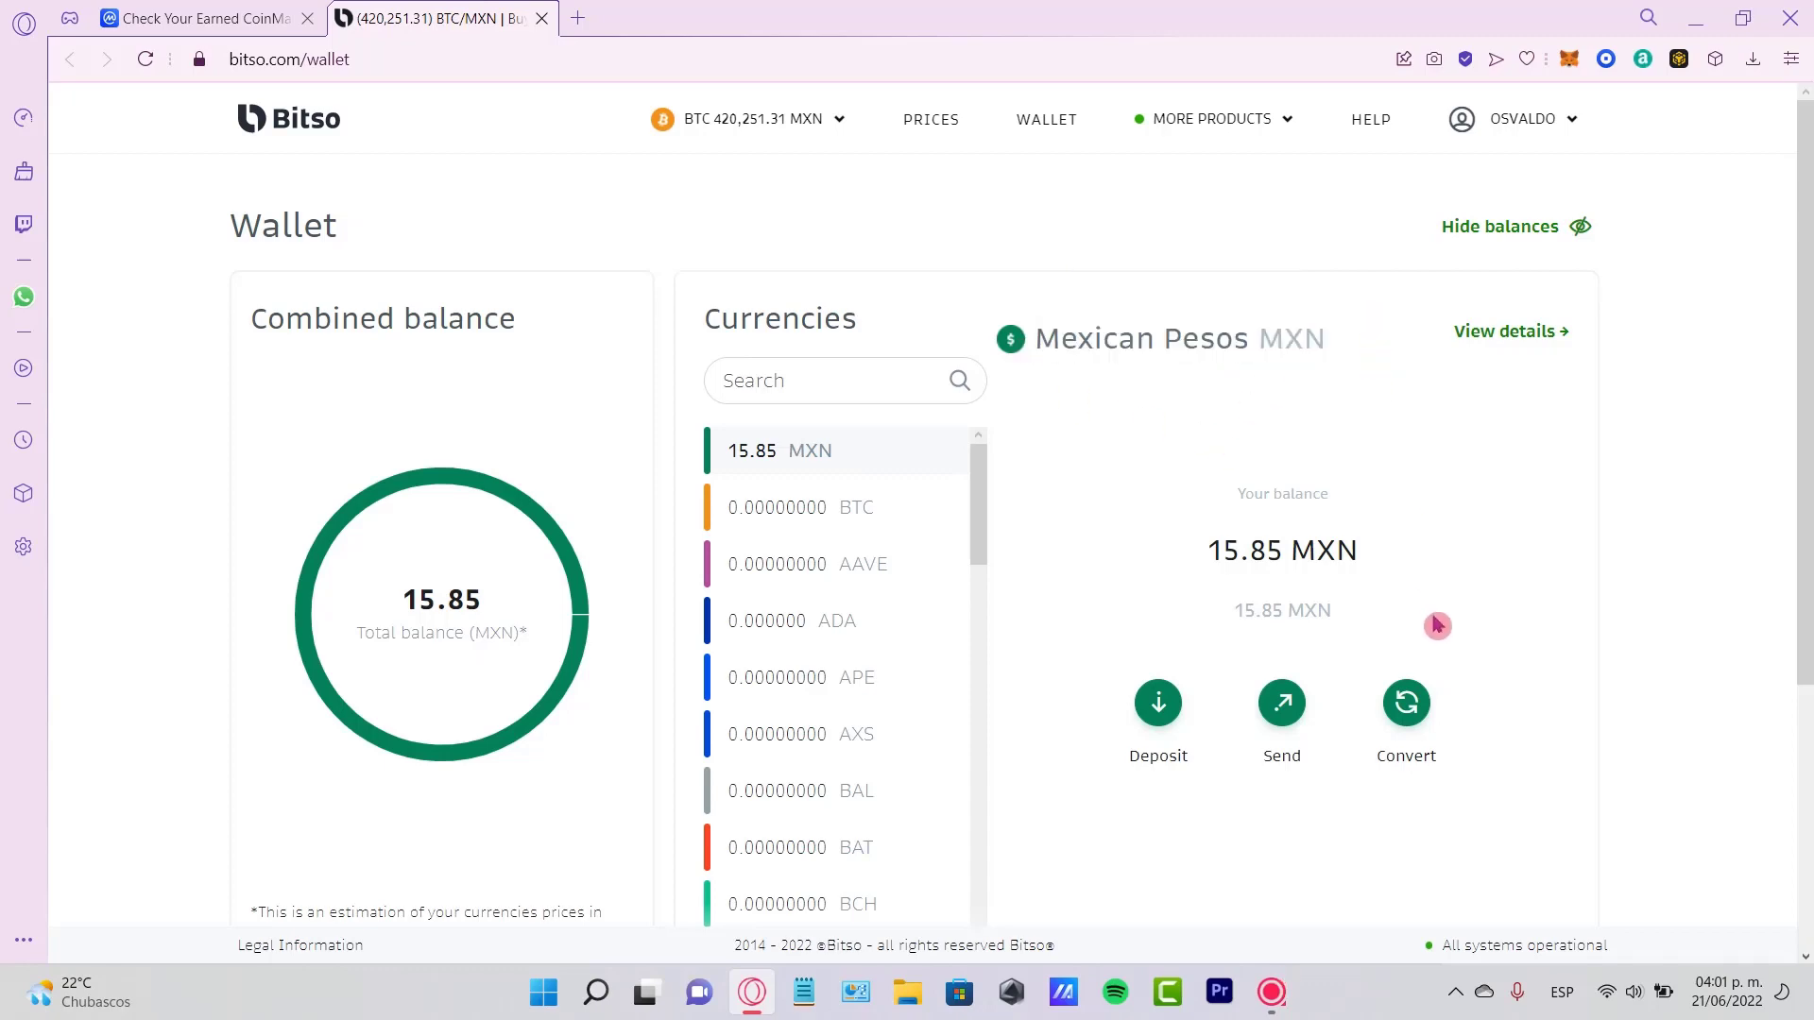
{"action": "left_click", "coordinate": [1280, 714]}
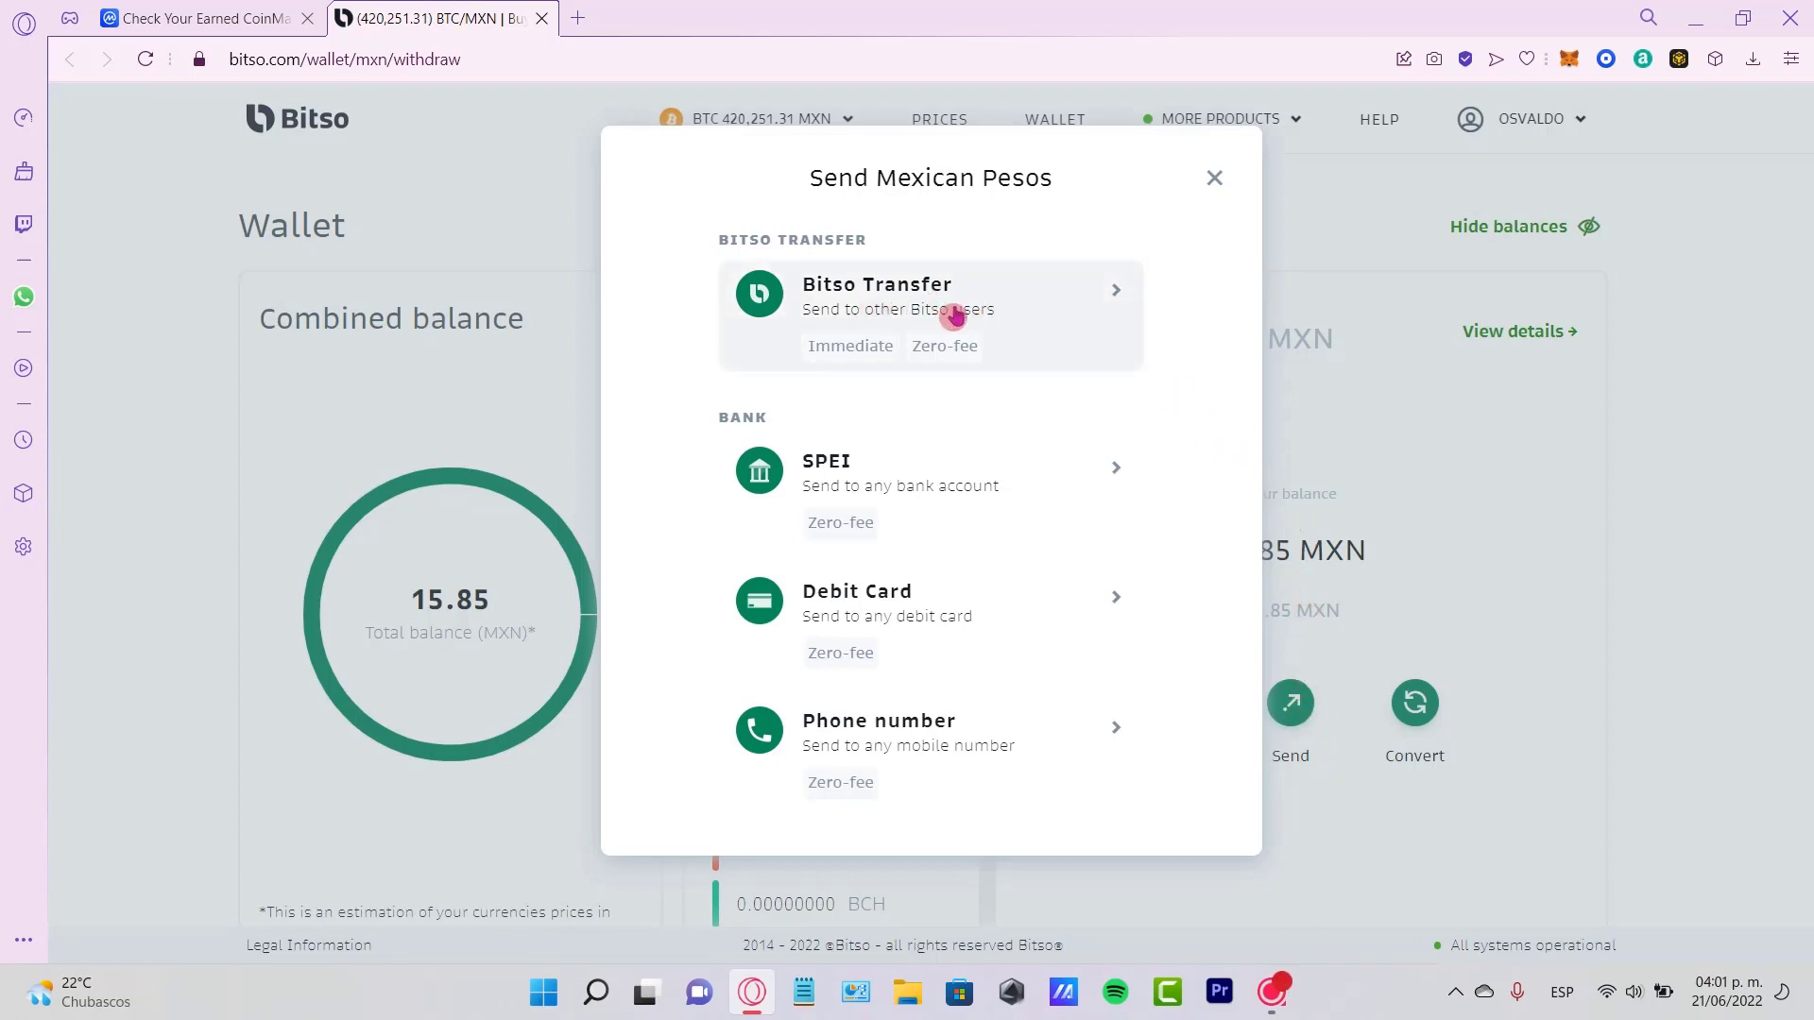
{"action": "left_click_drag", "start_coordinate": [724, 437], "coordinate": [790, 433]}
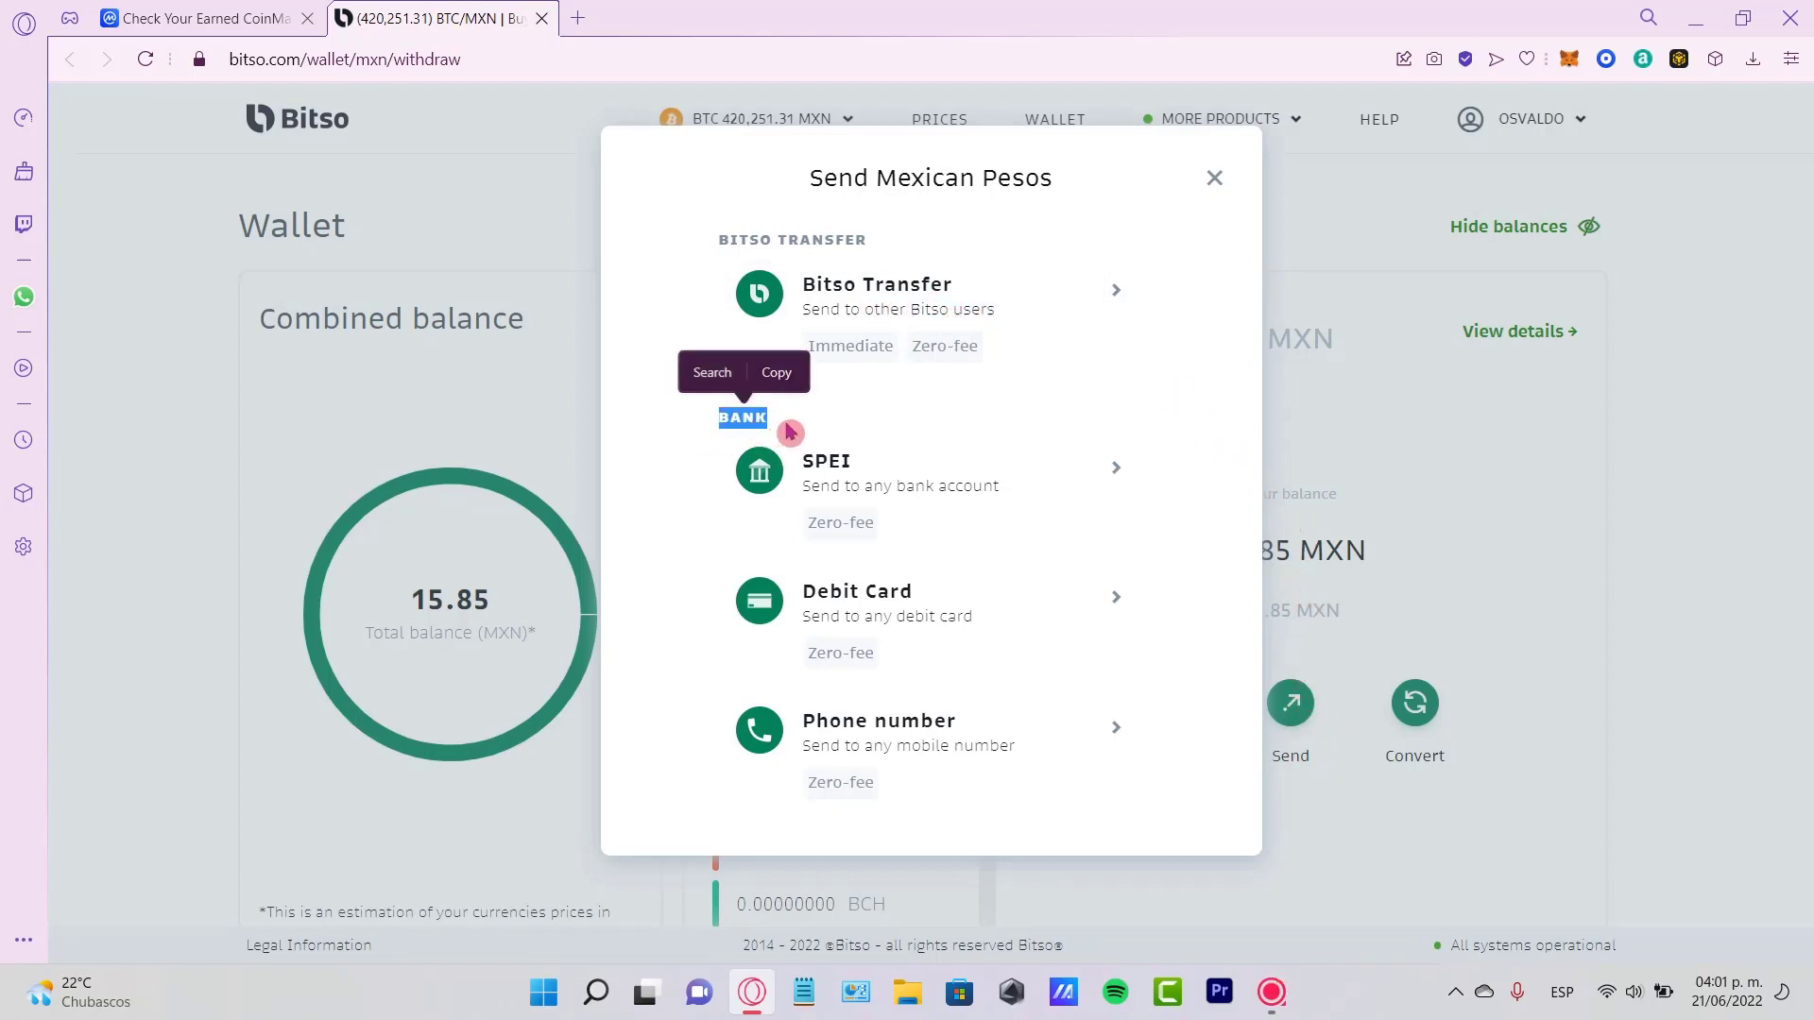
{"action": "left_click", "coordinate": [878, 427]}
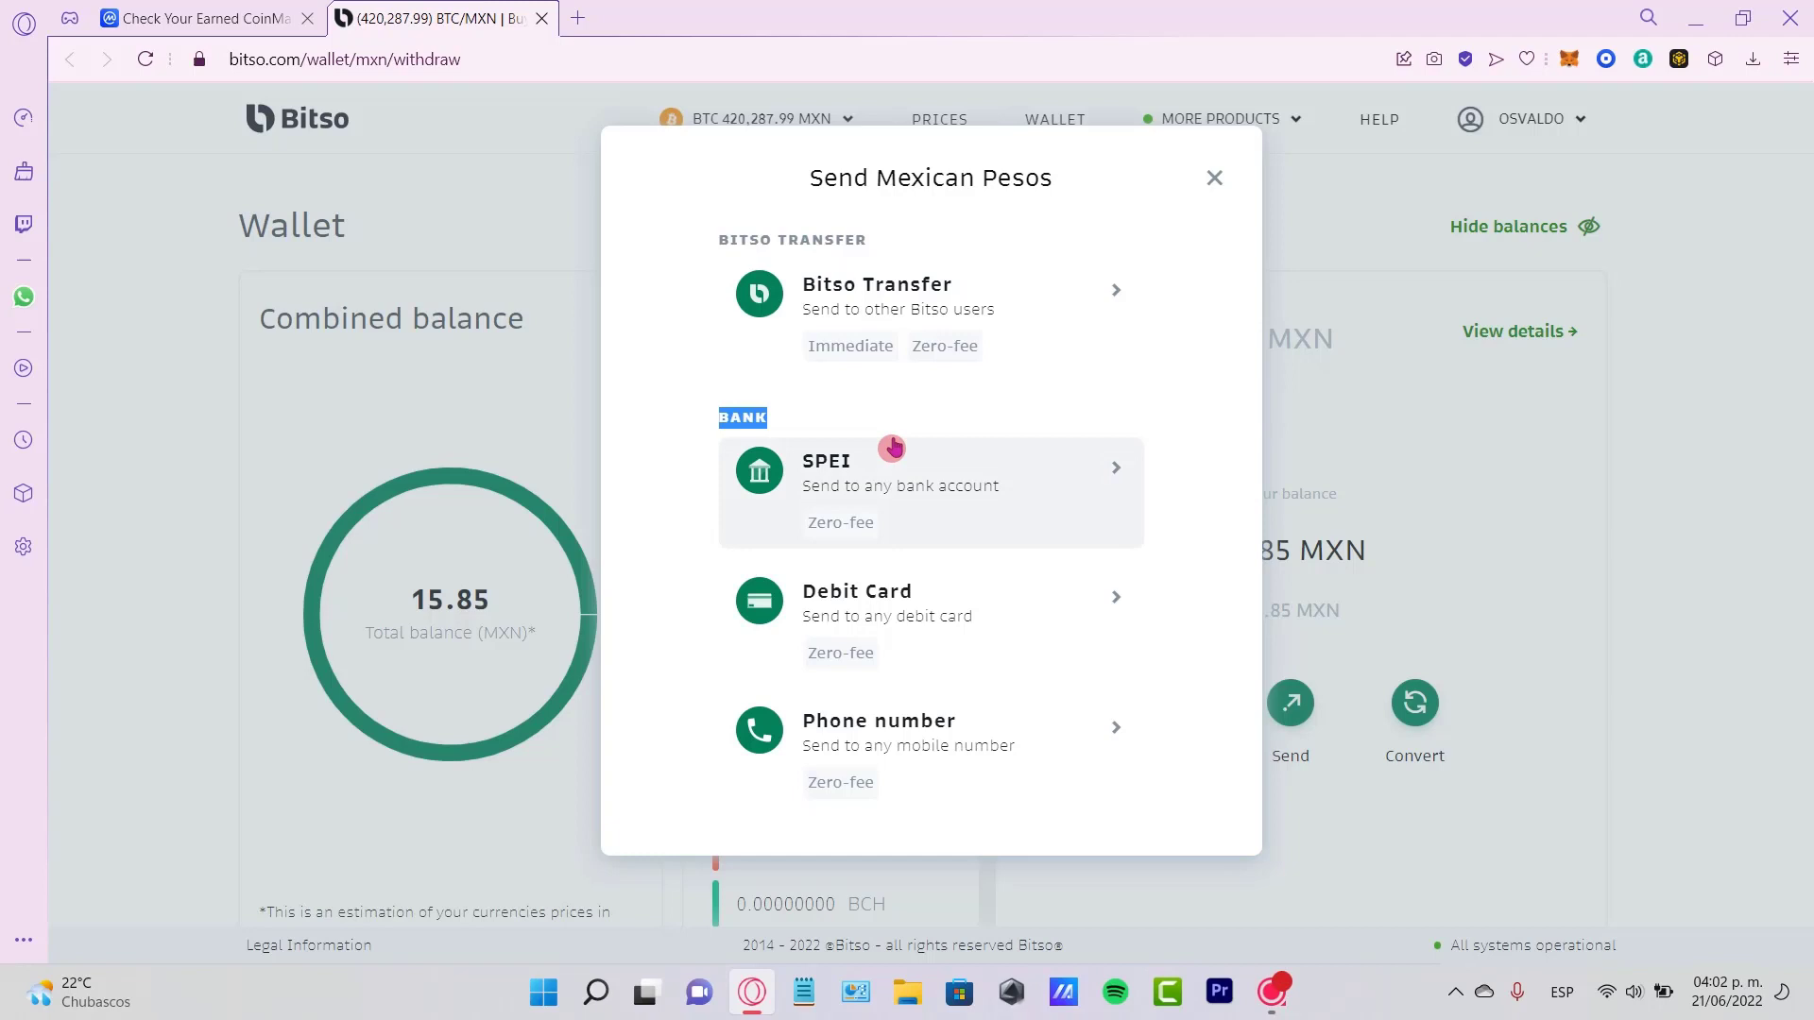
Choose a SPEI bank transfer and step through the beneficiary, CLABE and bank fields
{"action": "left_click", "coordinate": [864, 488]}
{"action": "left_click", "coordinate": [847, 371]}
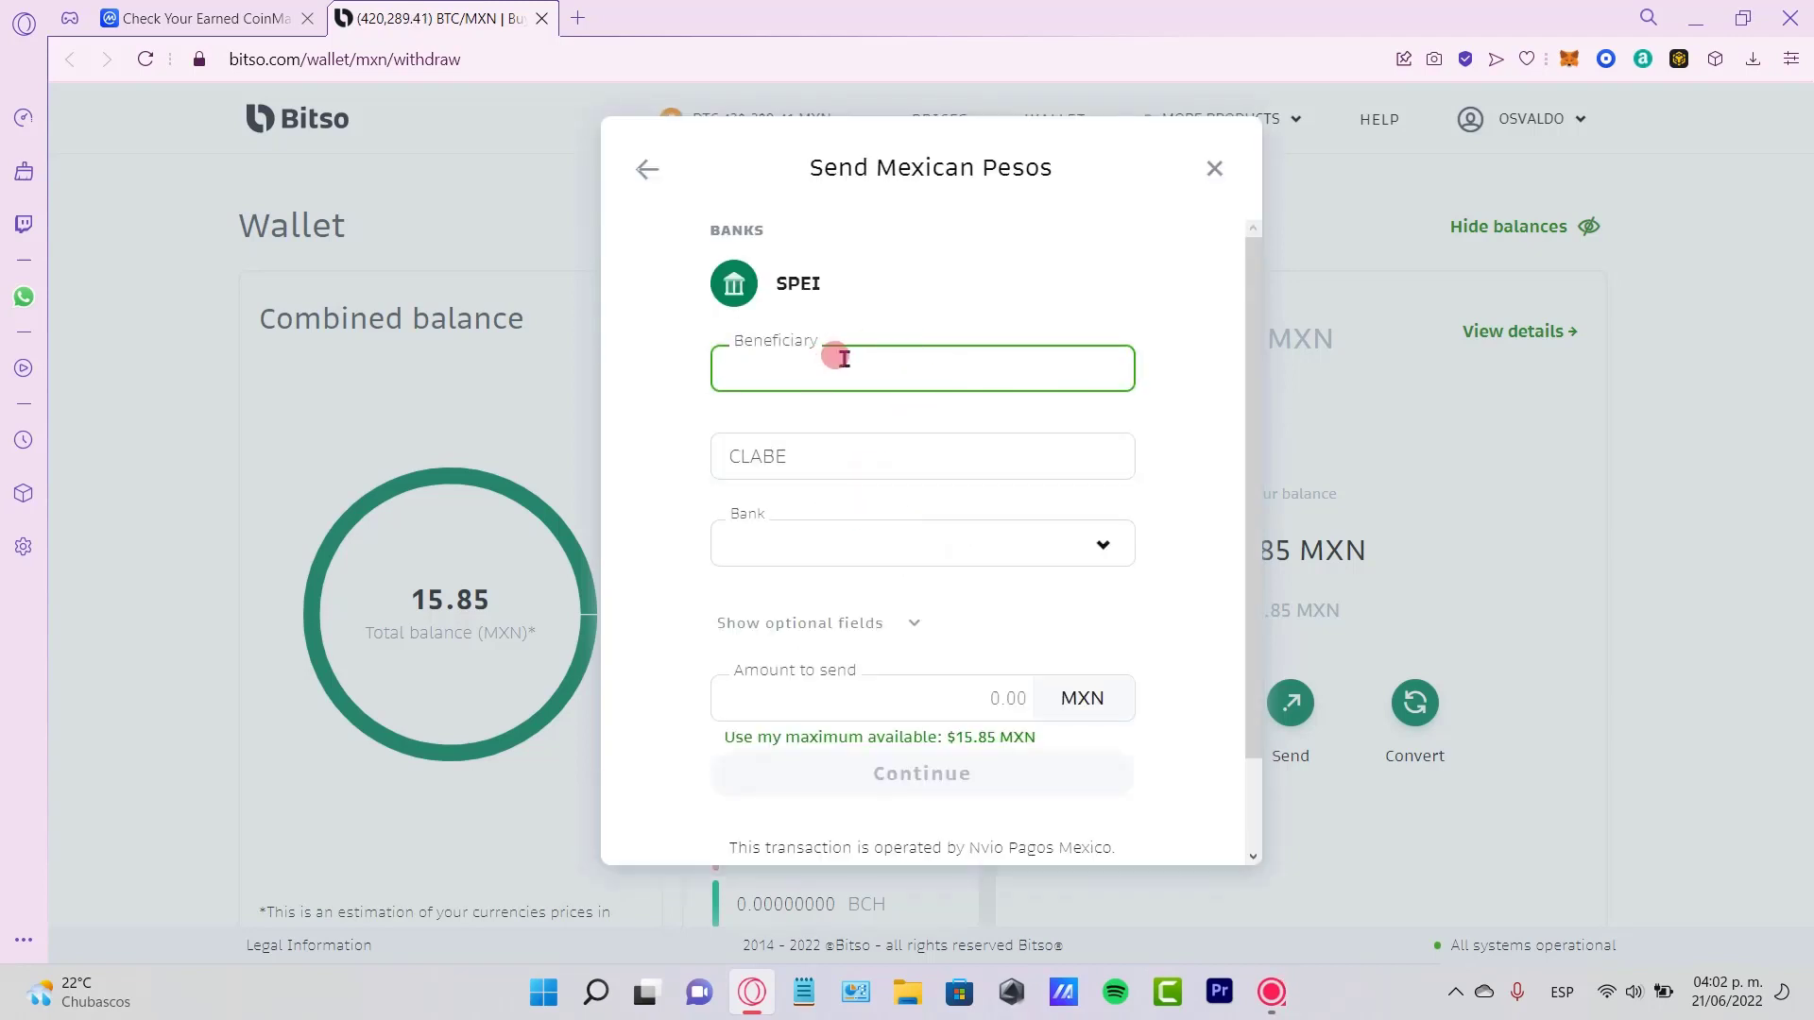
{"action": "left_click", "coordinate": [790, 455]}
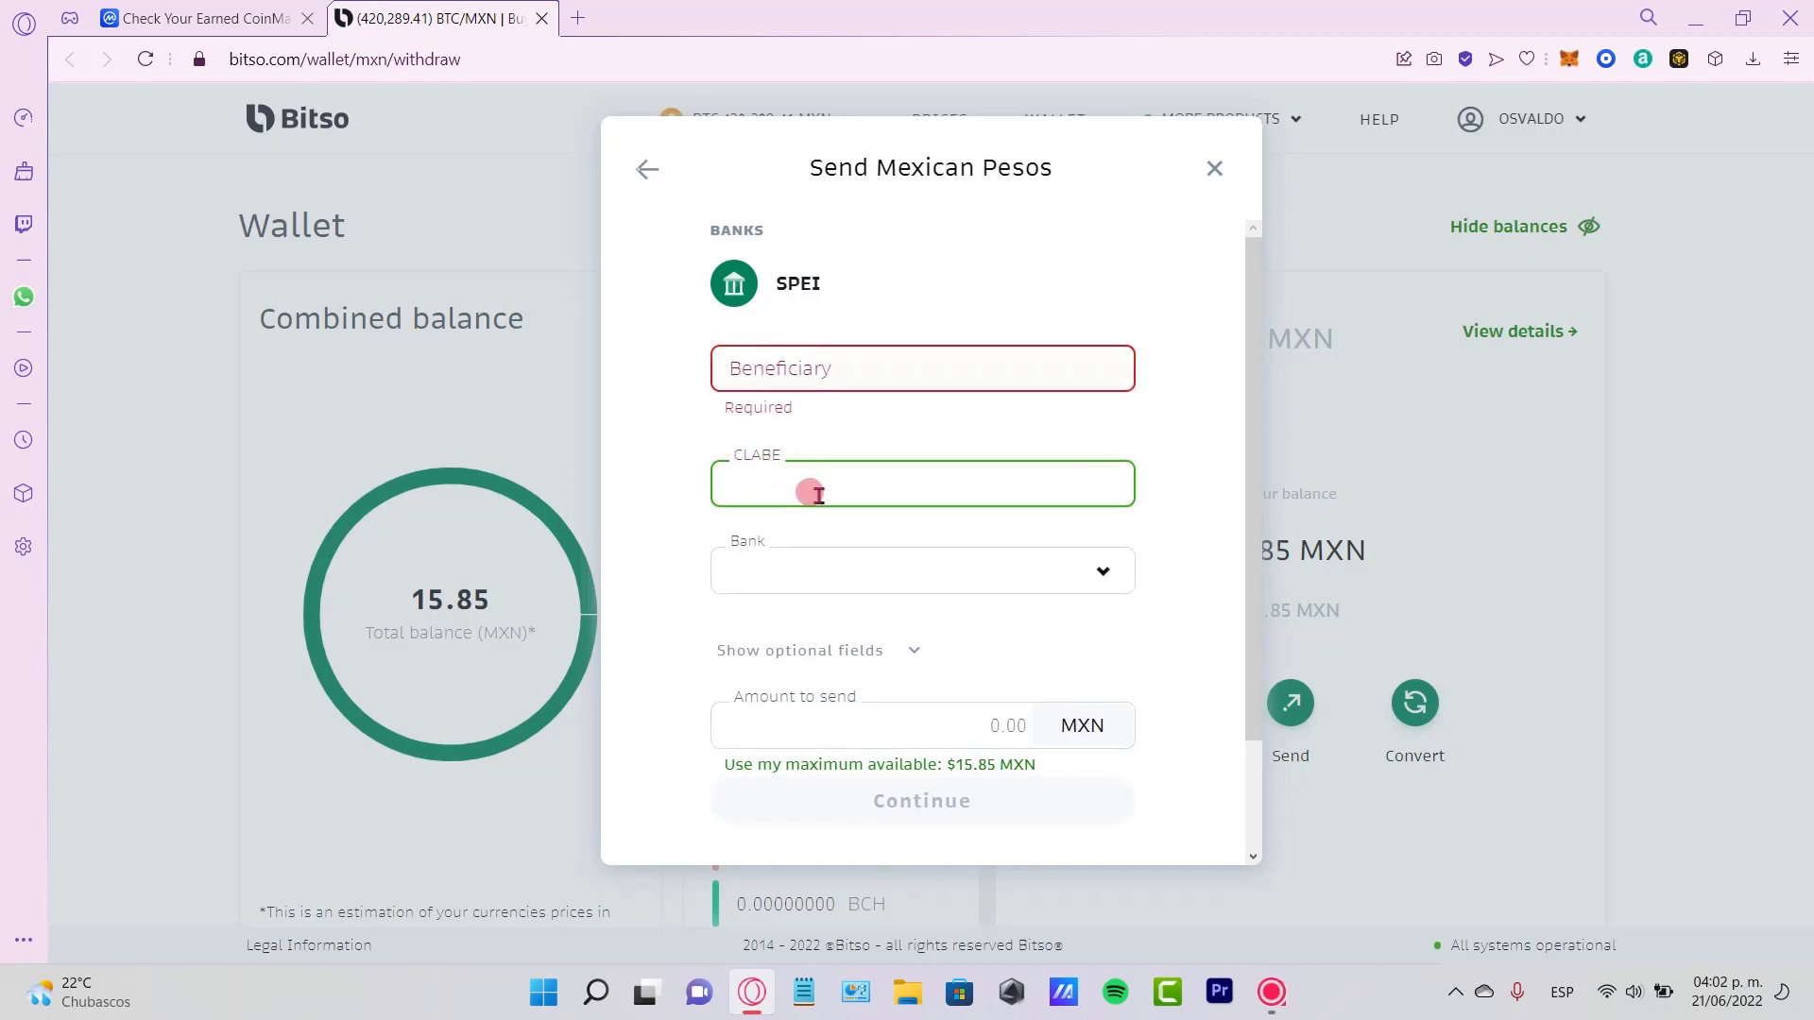
{"action": "left_click", "coordinate": [855, 567]}
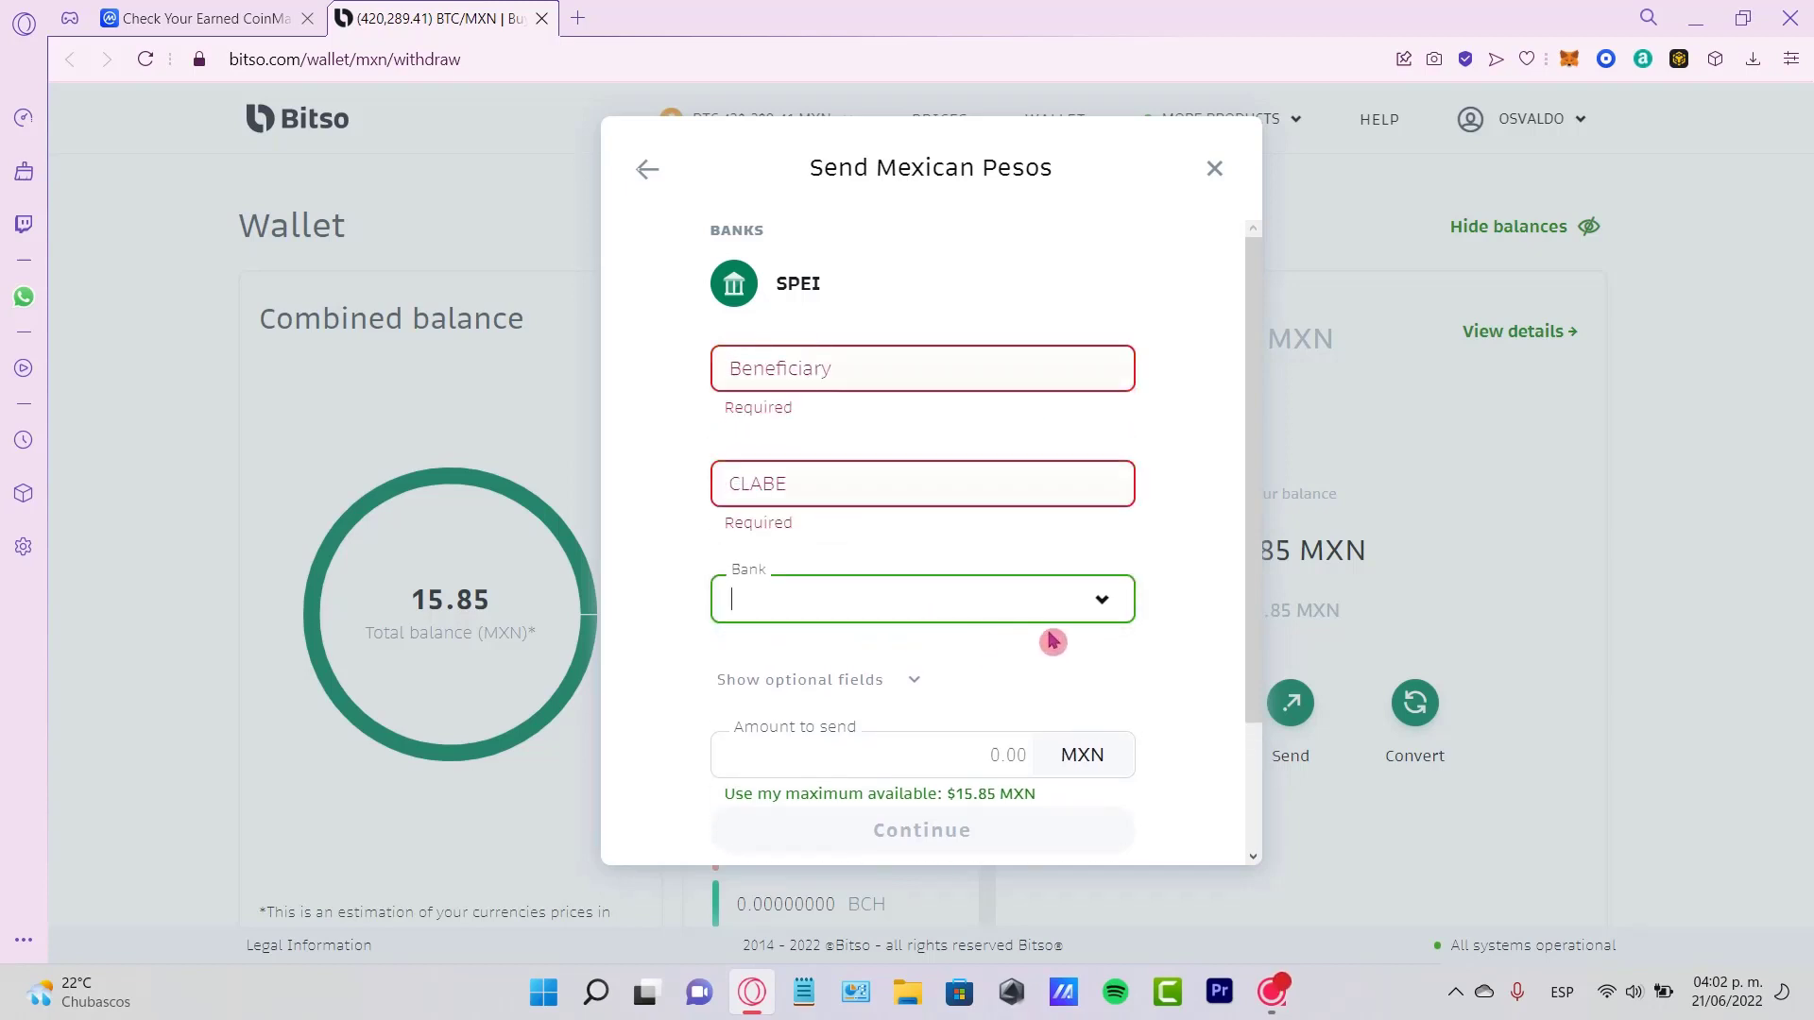
{"action": "scroll", "coordinate": [1194, 631], "scroll_direction": "down", "scroll_amount": 2}
{"action": "scroll", "coordinate": [1196, 635], "scroll_direction": "up", "scroll_amount": 2}
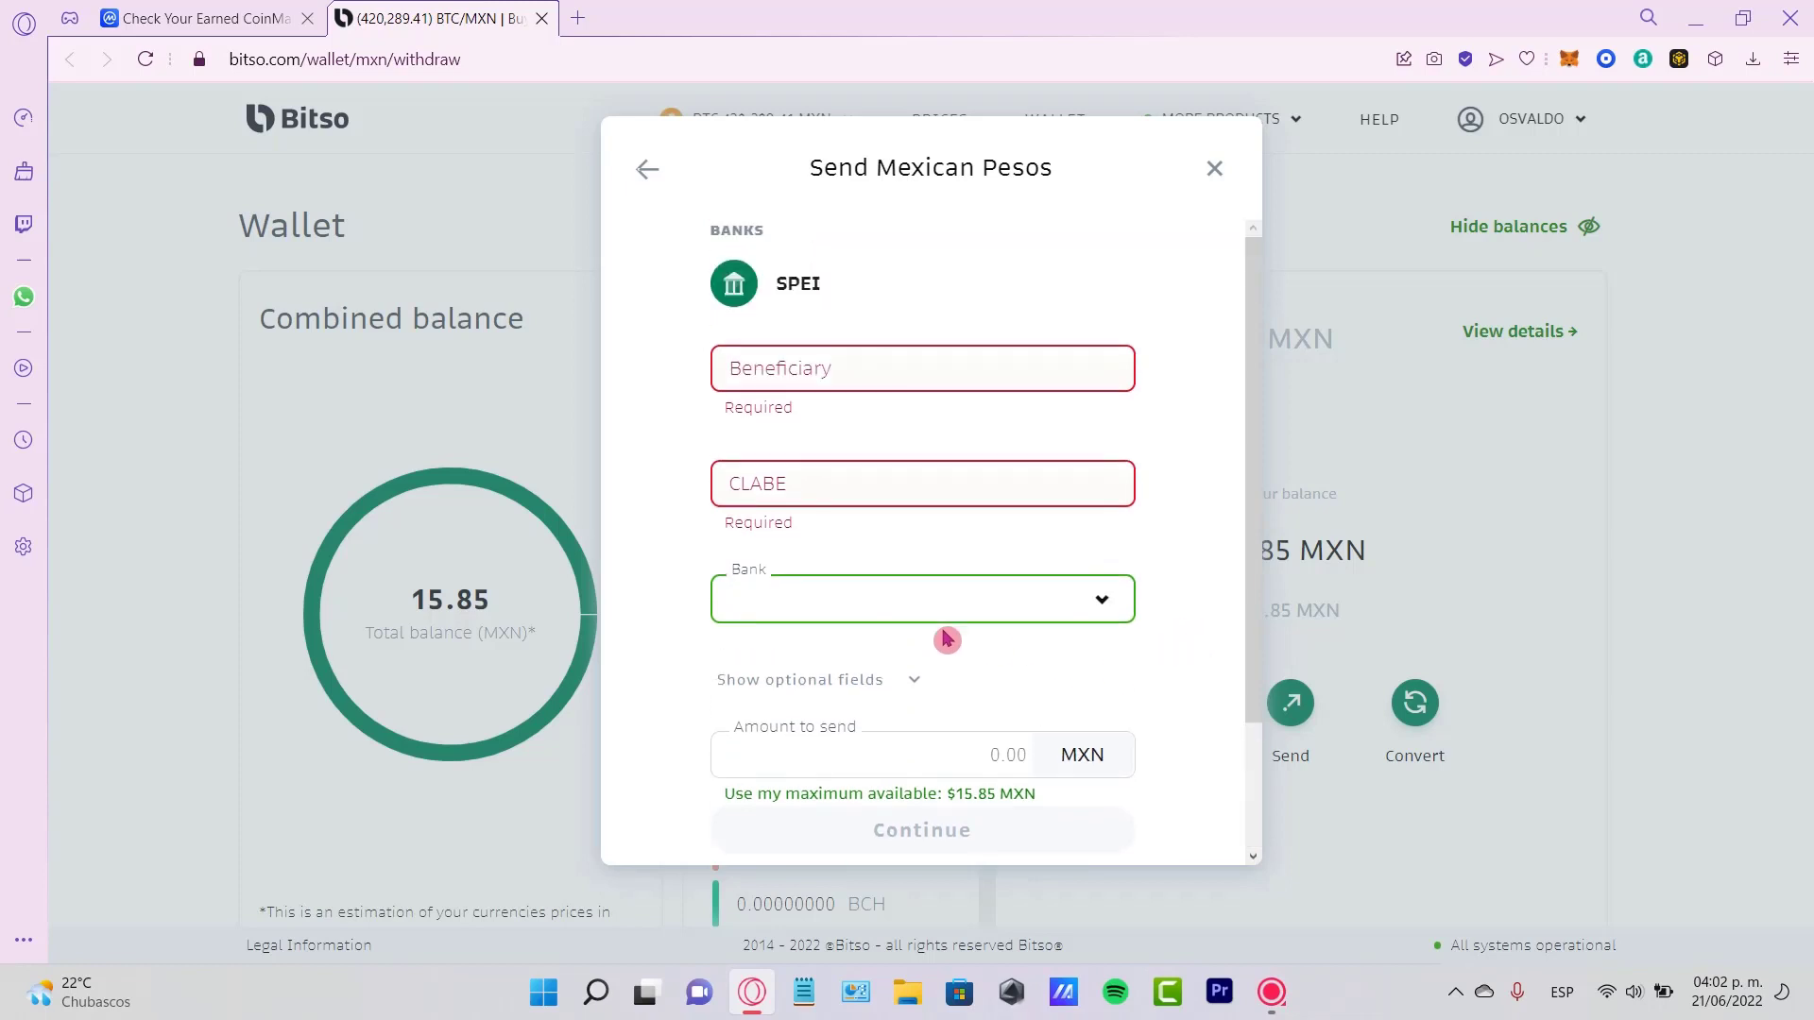
Expand the optional Concept, Reference number and Beneficiary's Tax ID fields, reaching the amount
{"action": "left_click", "coordinate": [913, 679]}
{"action": "scroll", "coordinate": [923, 662], "scroll_direction": "down", "scroll_amount": 4}
{"action": "left_click", "coordinate": [840, 312]}
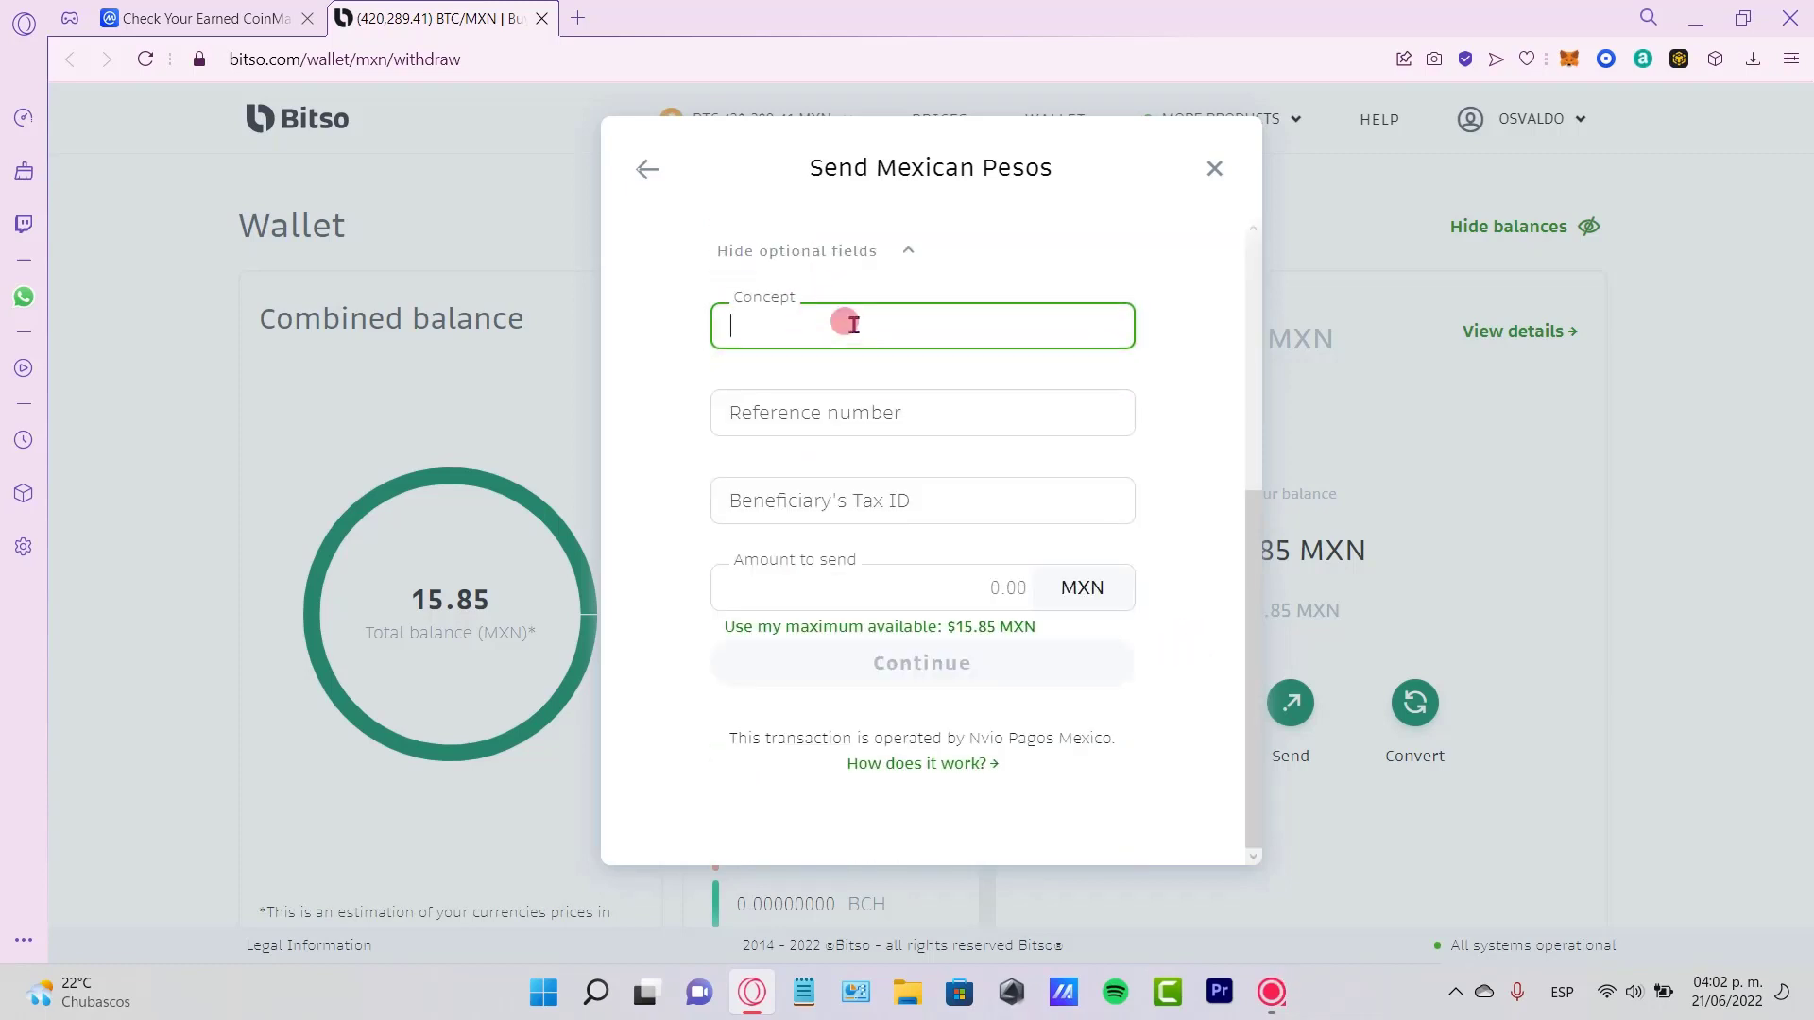
{"action": "left_click", "coordinate": [916, 412]}
{"action": "left_click", "coordinate": [952, 484]}
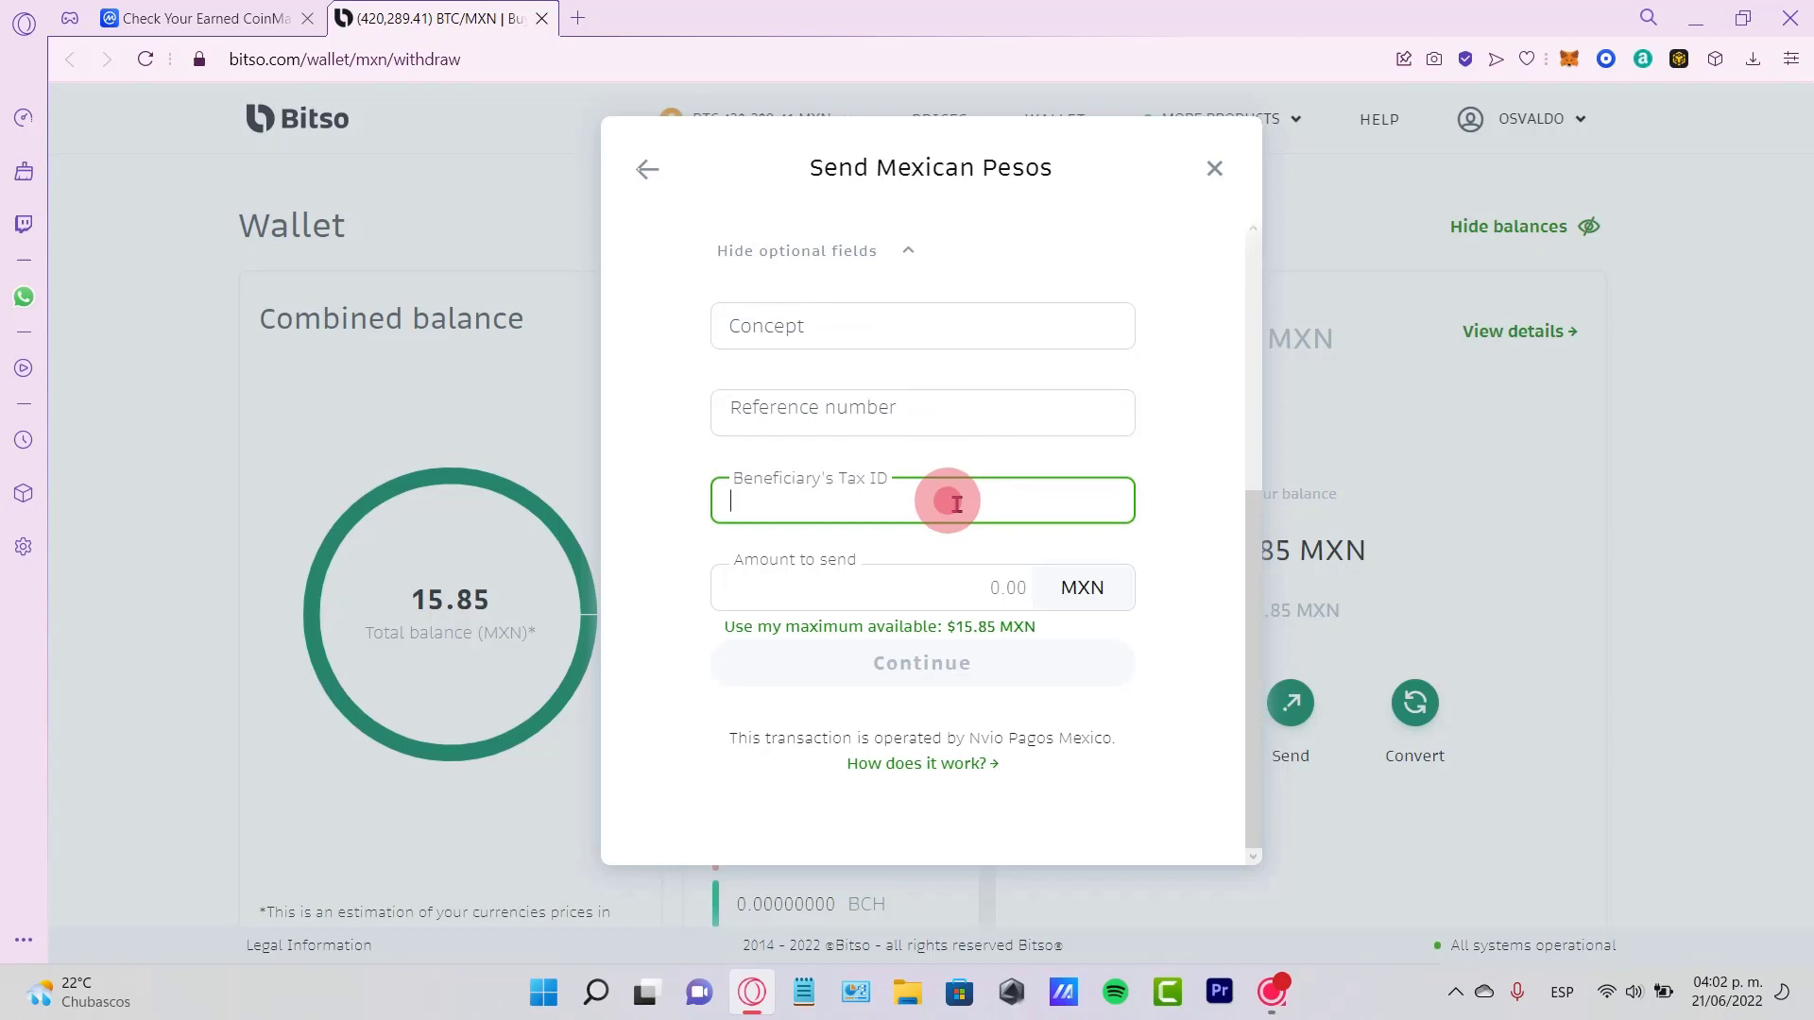
{"action": "left_click", "coordinate": [977, 579]}
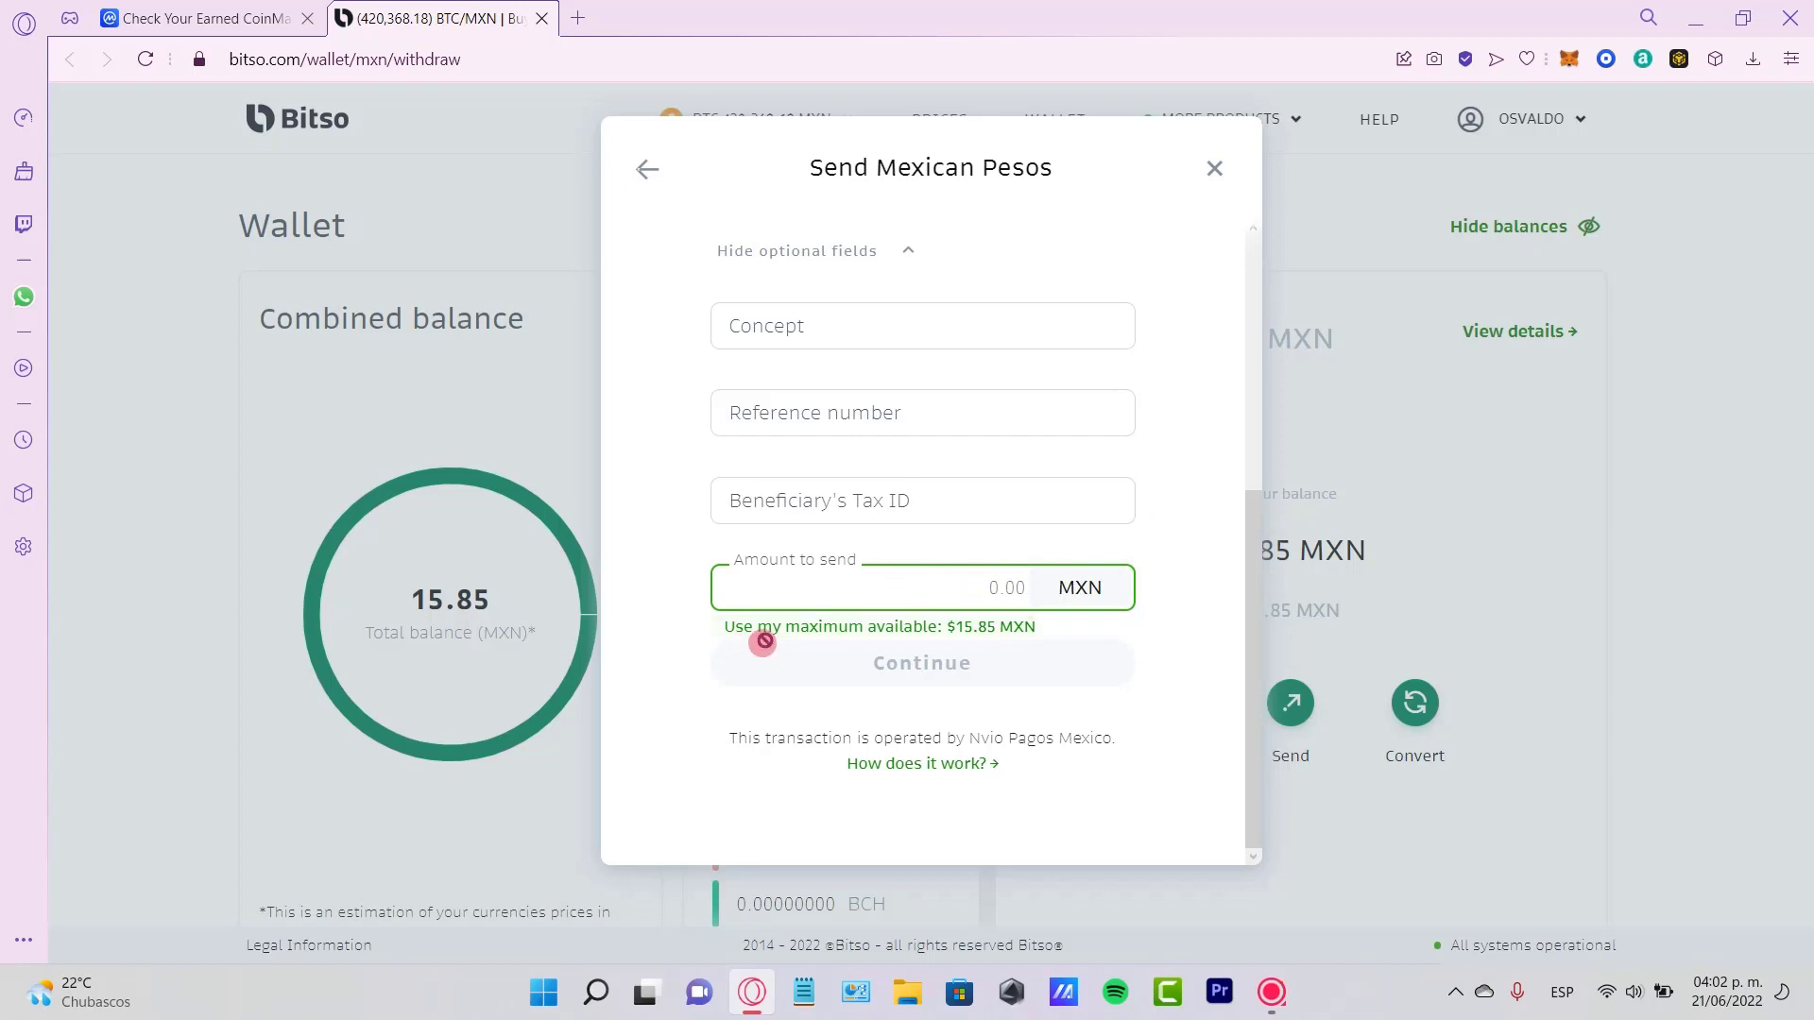
Fill in the maximum 15.85 MXN and read the $50.00 MXN minimum error
{"action": "left_click", "coordinate": [935, 628]}
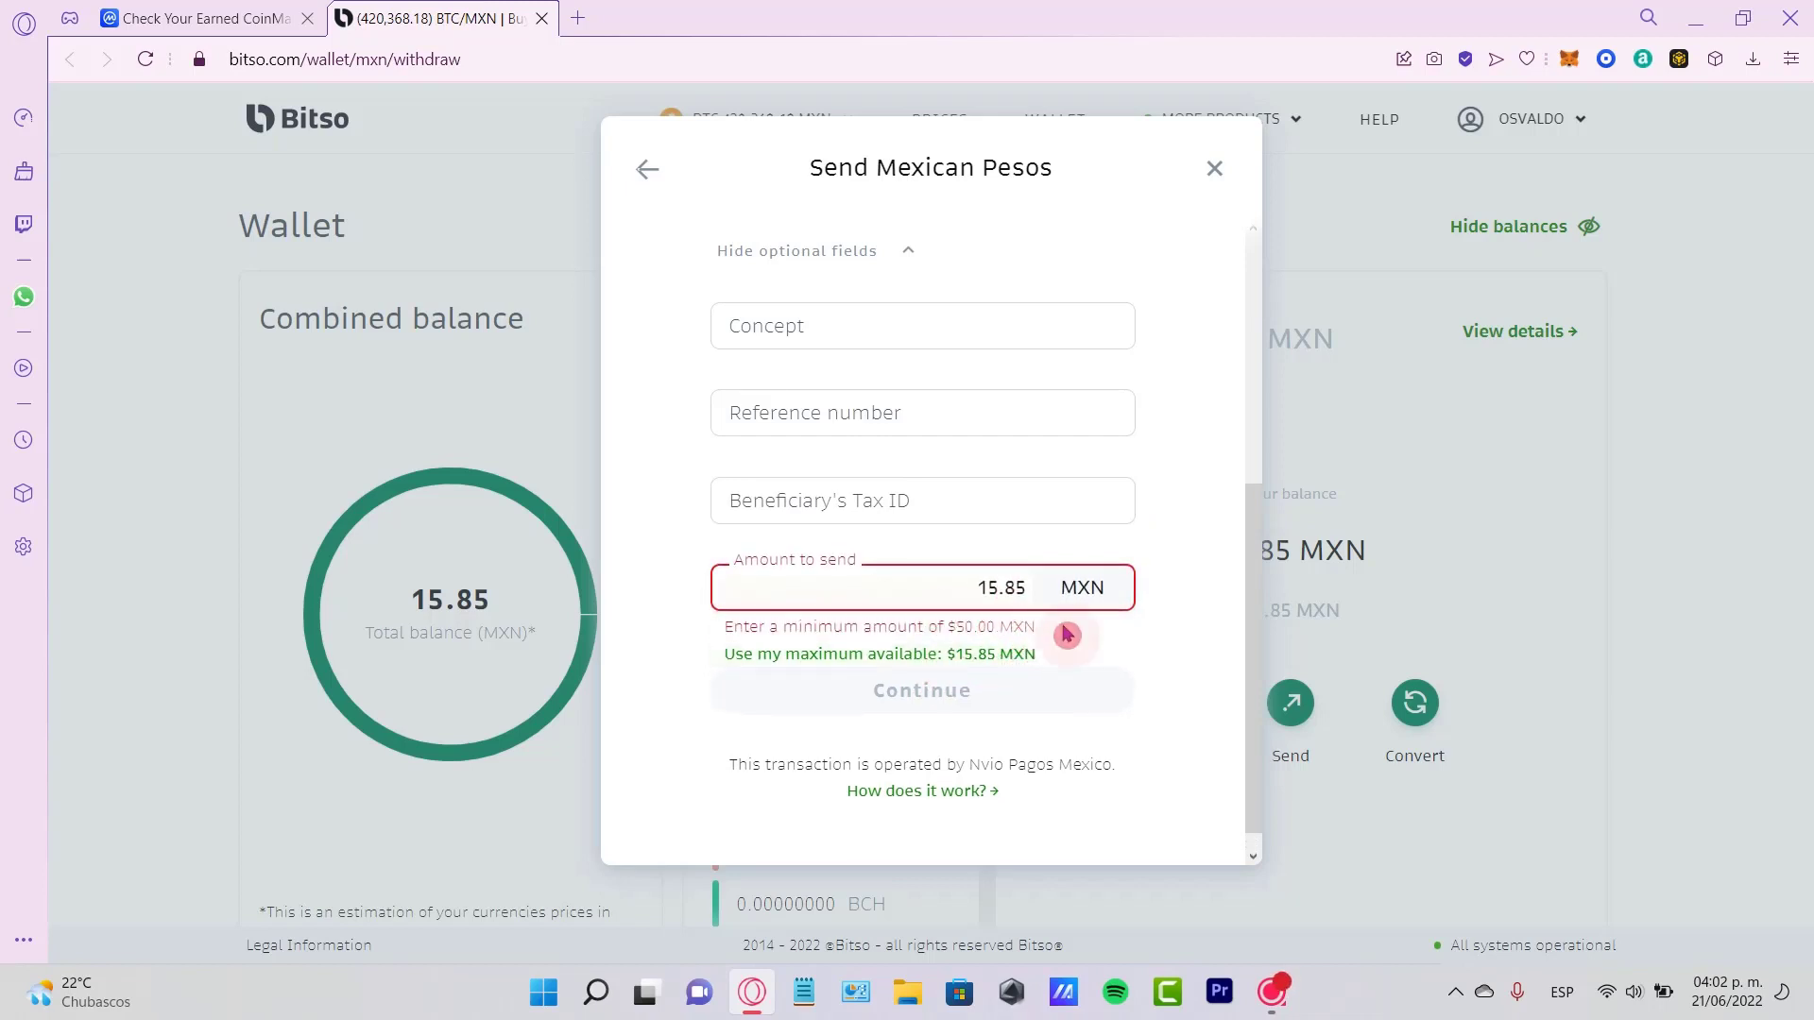
{"action": "left_click", "coordinate": [1017, 595]}
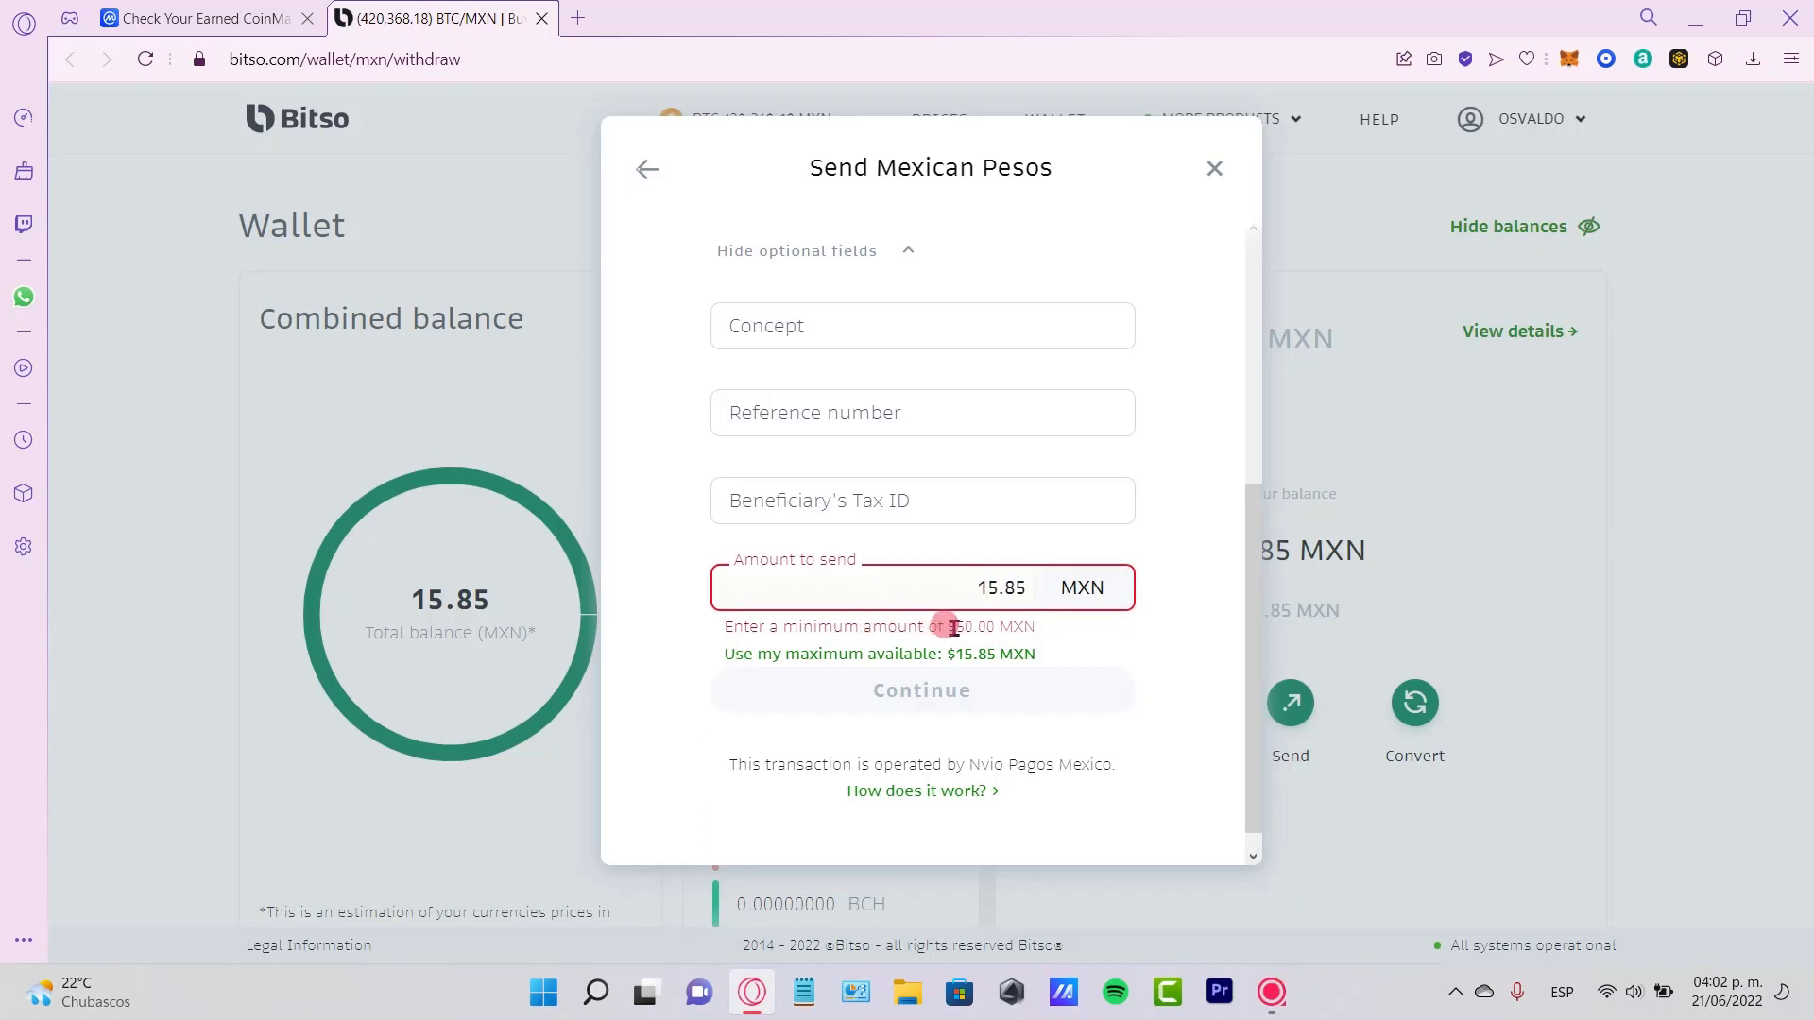
{"action": "double_click", "coordinate": [978, 626]}
{"action": "left_click_drag", "start_coordinate": [1049, 636], "coordinate": [925, 628]}
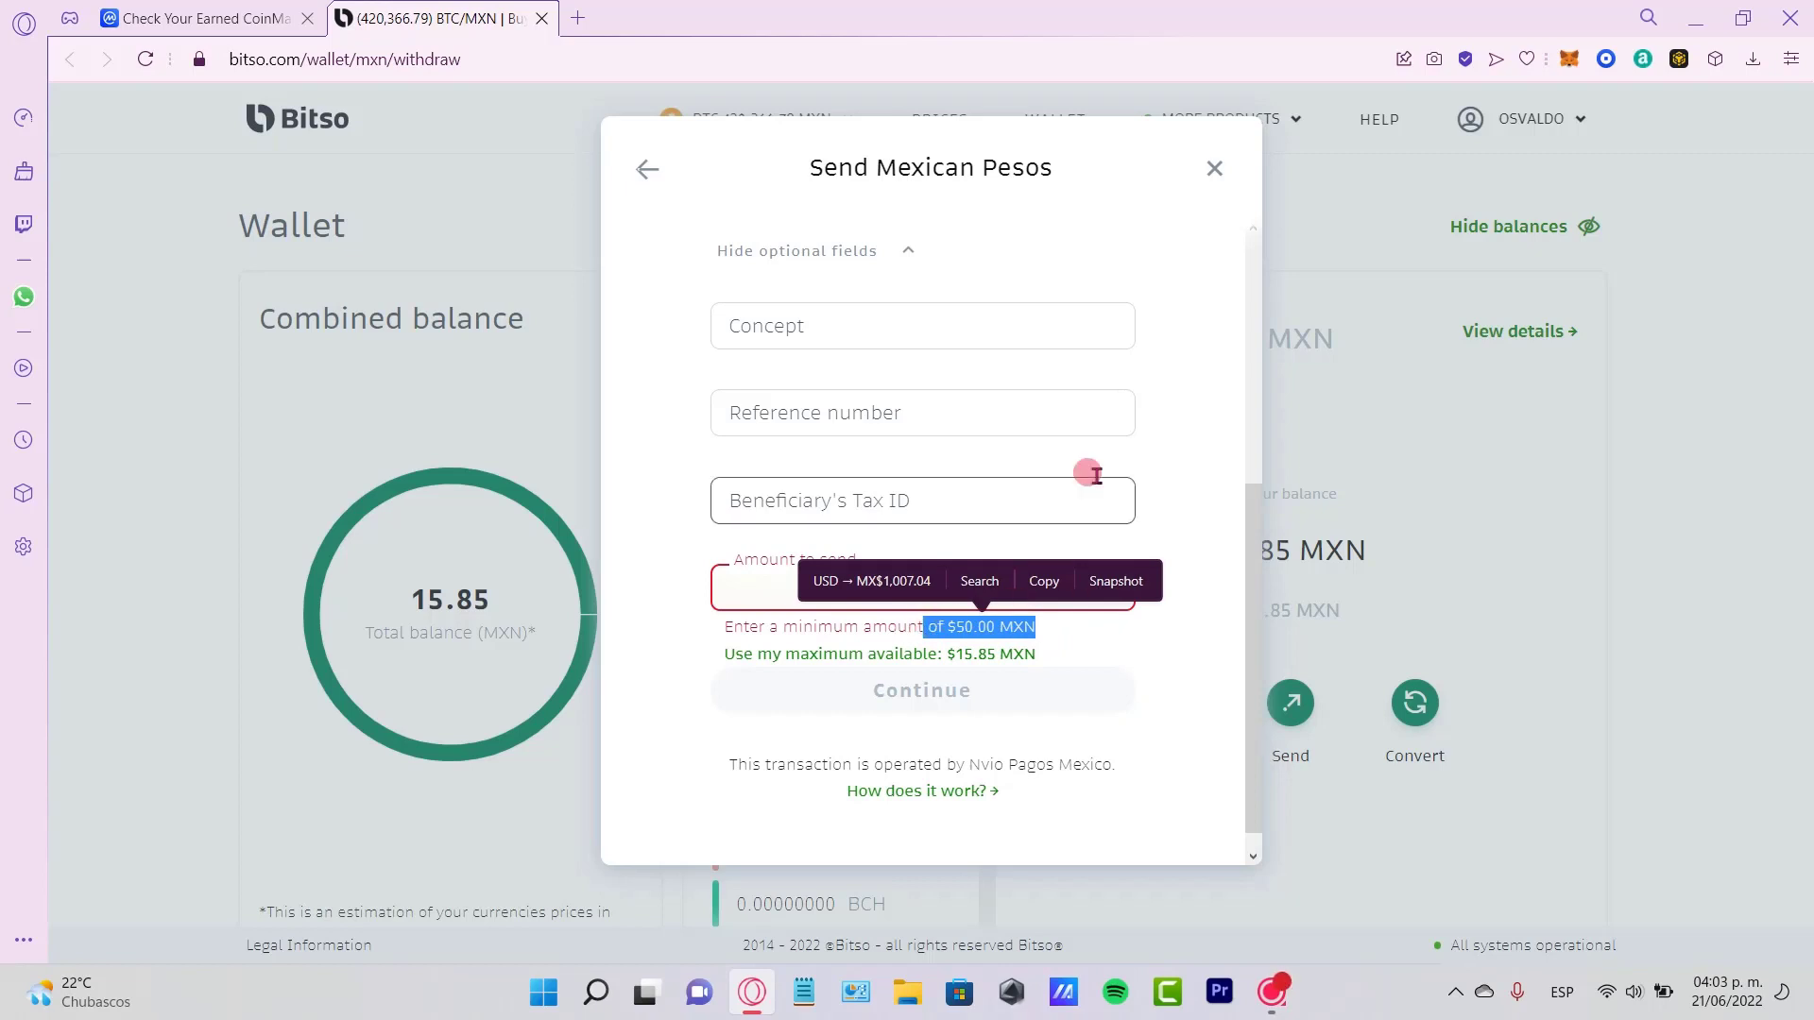
{"action": "left_click", "coordinate": [1215, 662]}
Close the Send Mexican Pesos form, returning to the Wallet page
{"action": "scroll", "coordinate": [1216, 661], "scroll_direction": "down", "scroll_amount": 1}
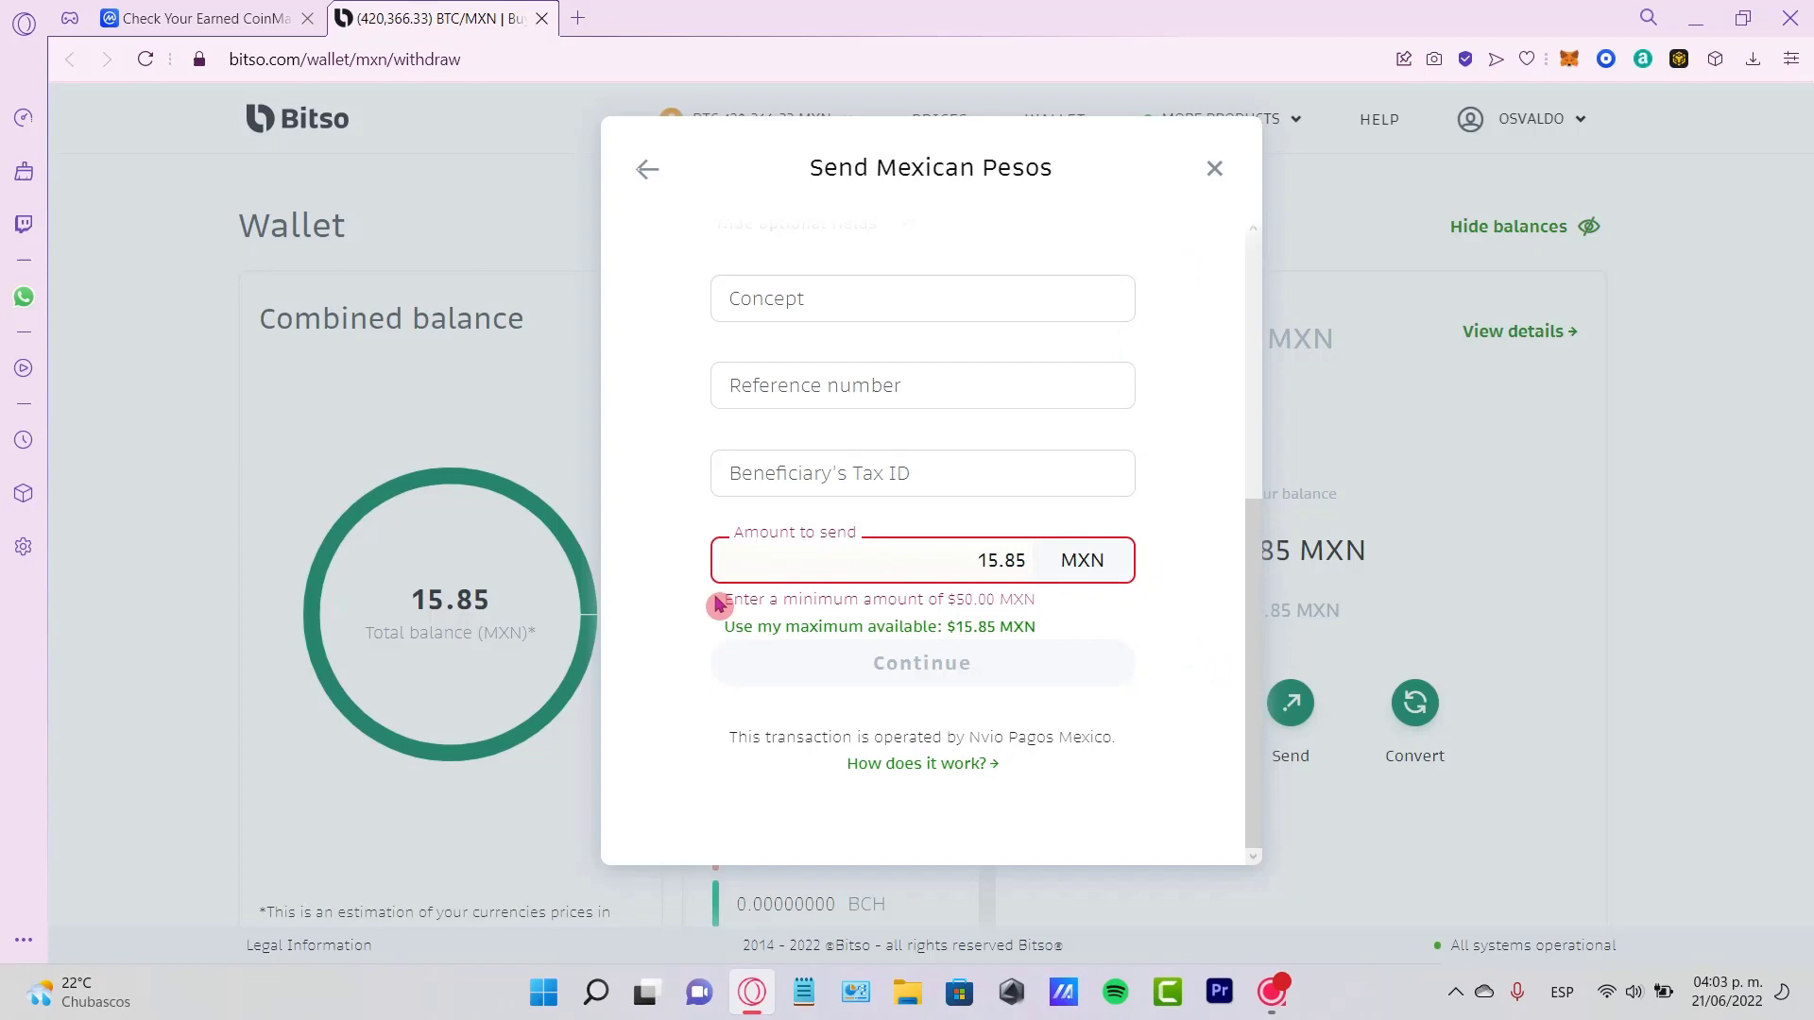
{"action": "scroll", "coordinate": [1154, 643], "scroll_direction": "up", "scroll_amount": 5}
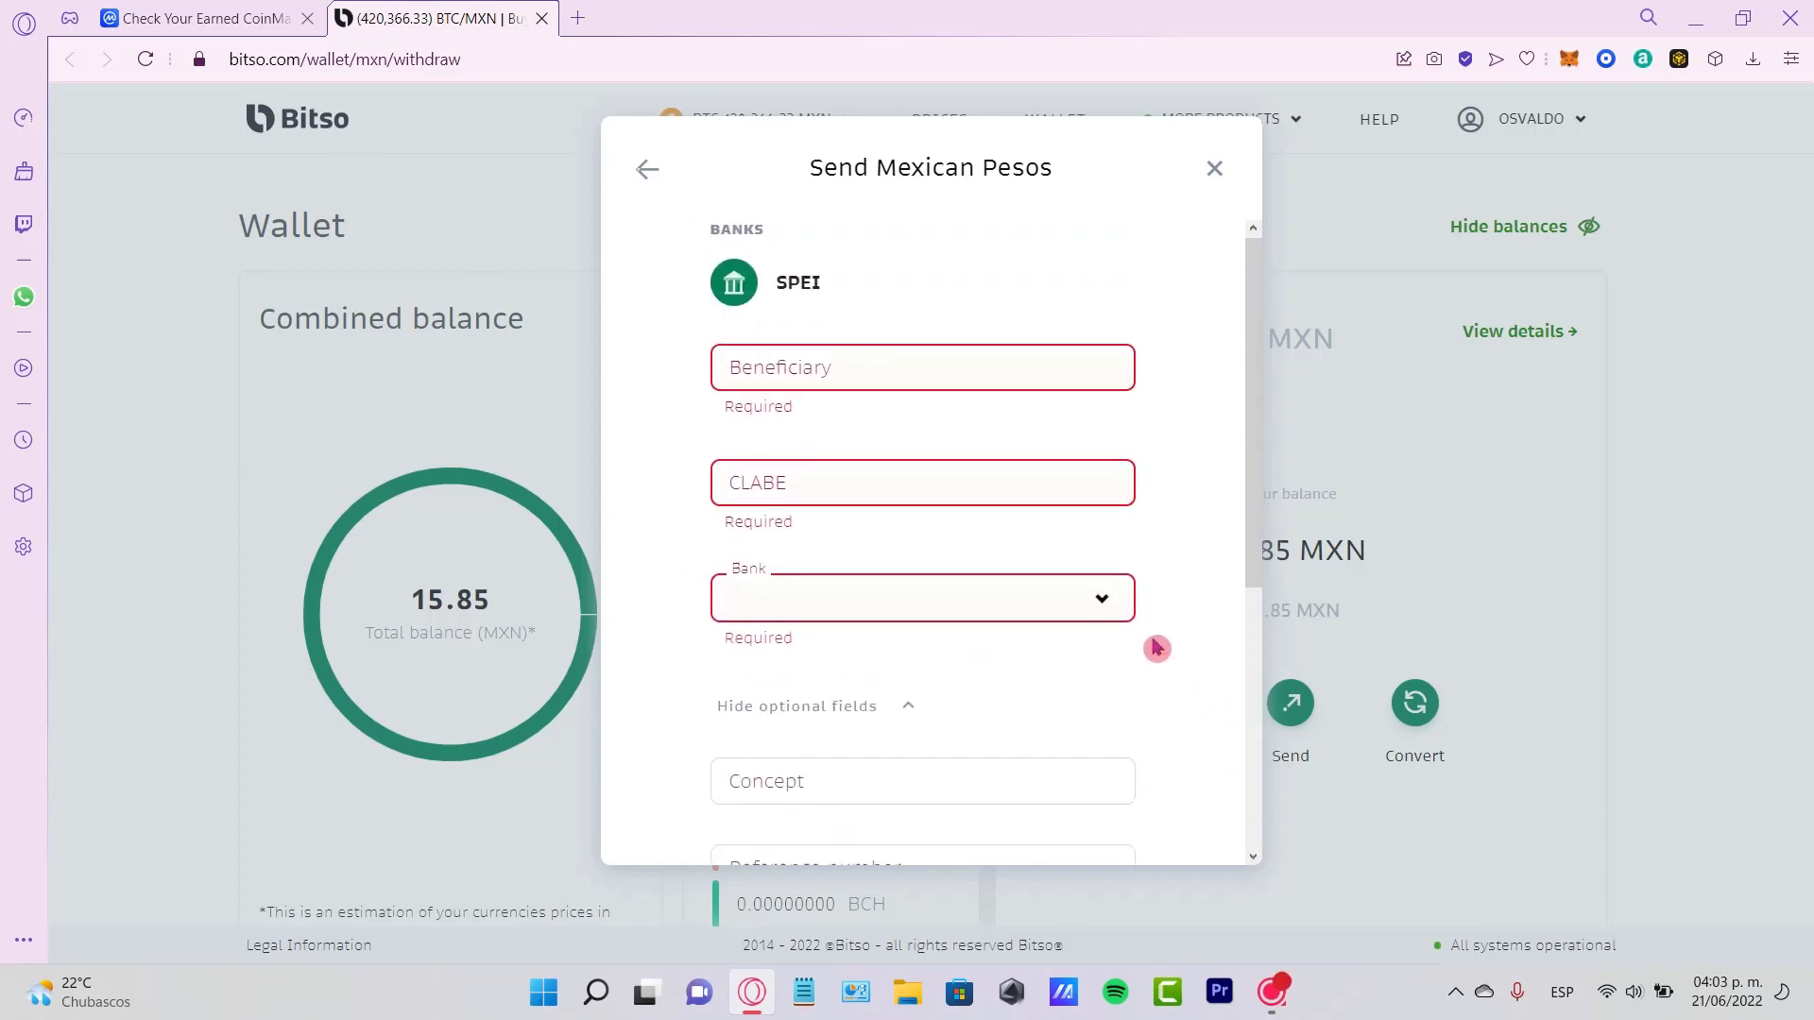
{"action": "scroll", "coordinate": [1158, 652], "scroll_direction": "down", "scroll_amount": 5}
{"action": "left_click", "coordinate": [1214, 171]}
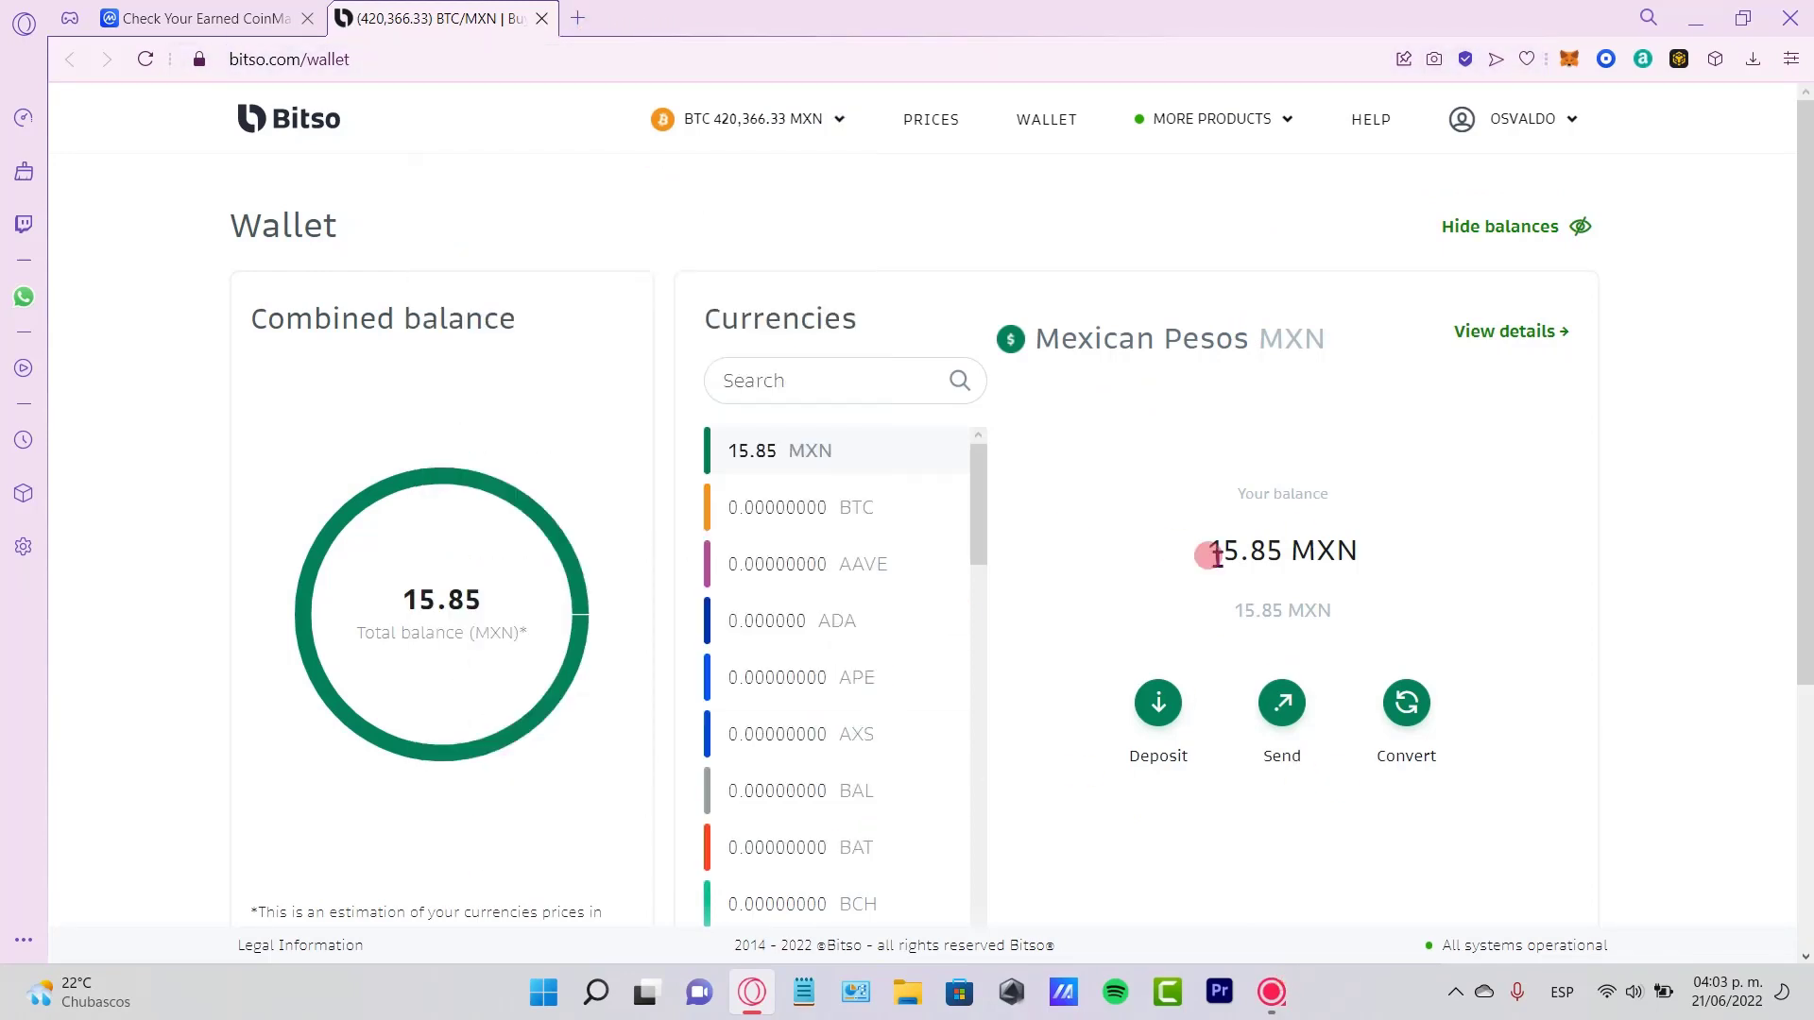
In a new tab, view Binance's Fiat and Spot wallet holding 0.00008942 BTC (≈ $1.87)
{"action": "mouse_move", "coordinate": [633, 87]}
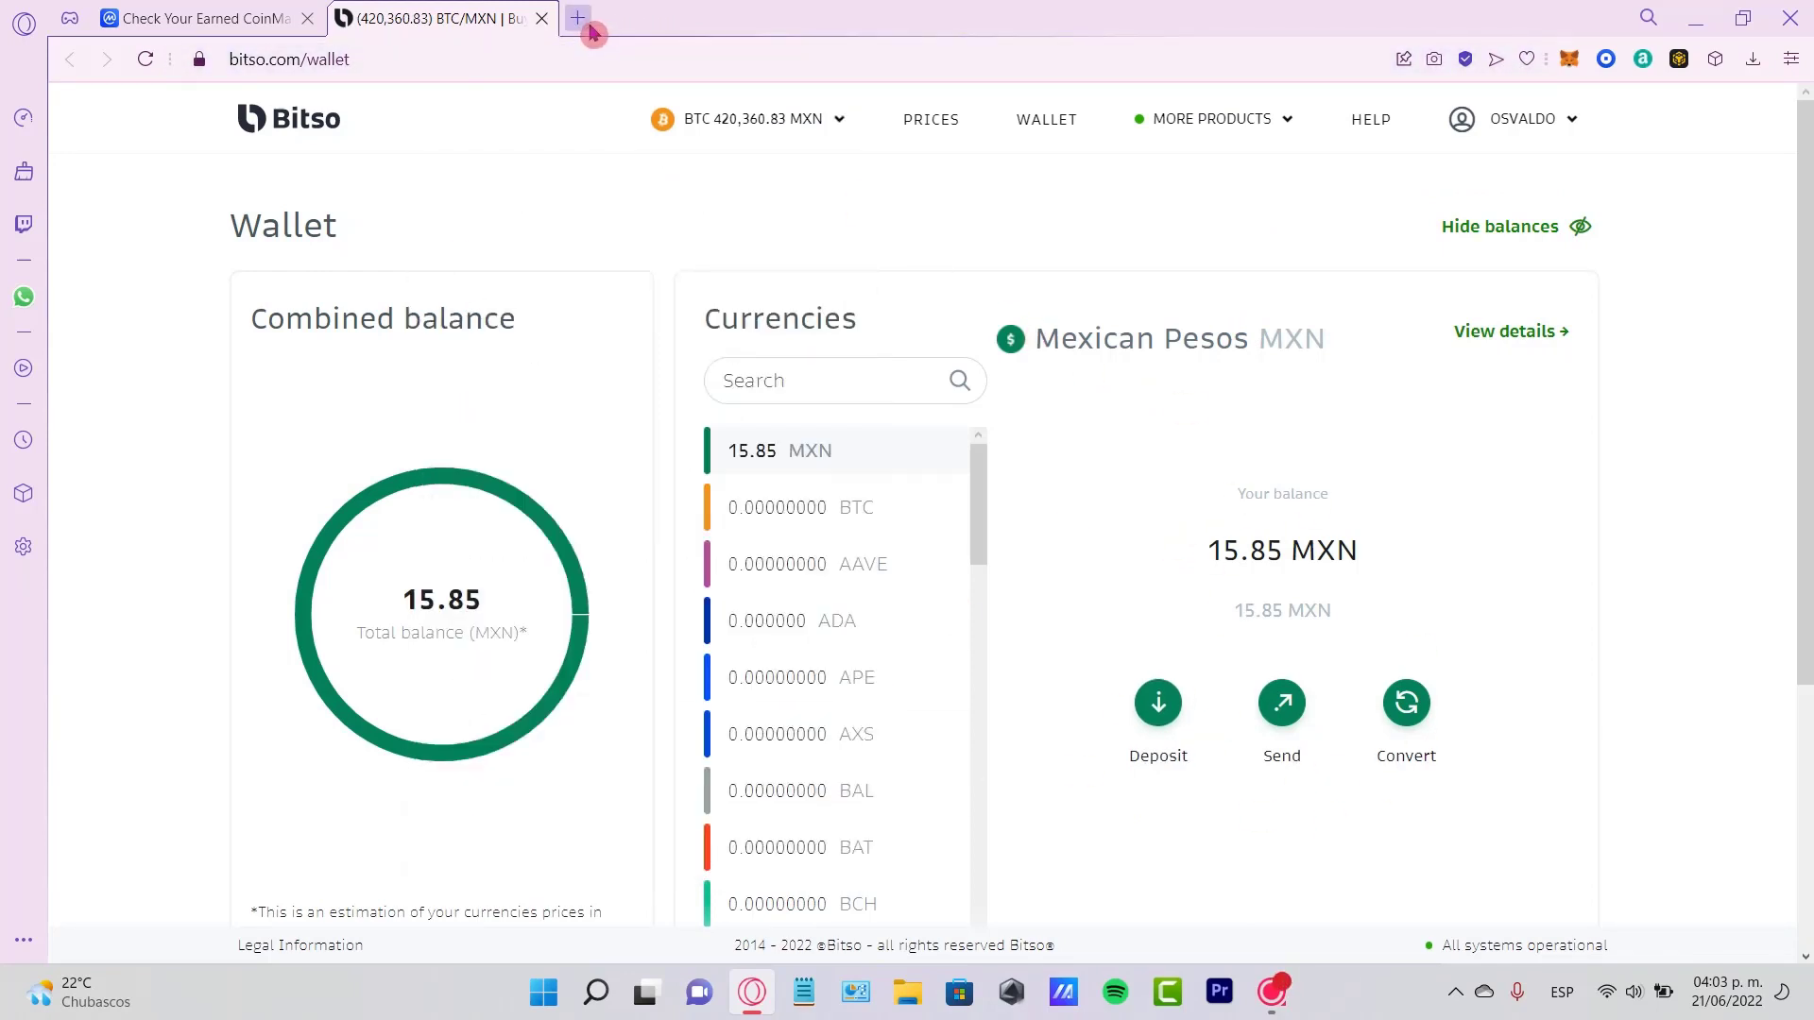
{"action": "left_click", "coordinate": [579, 23]}
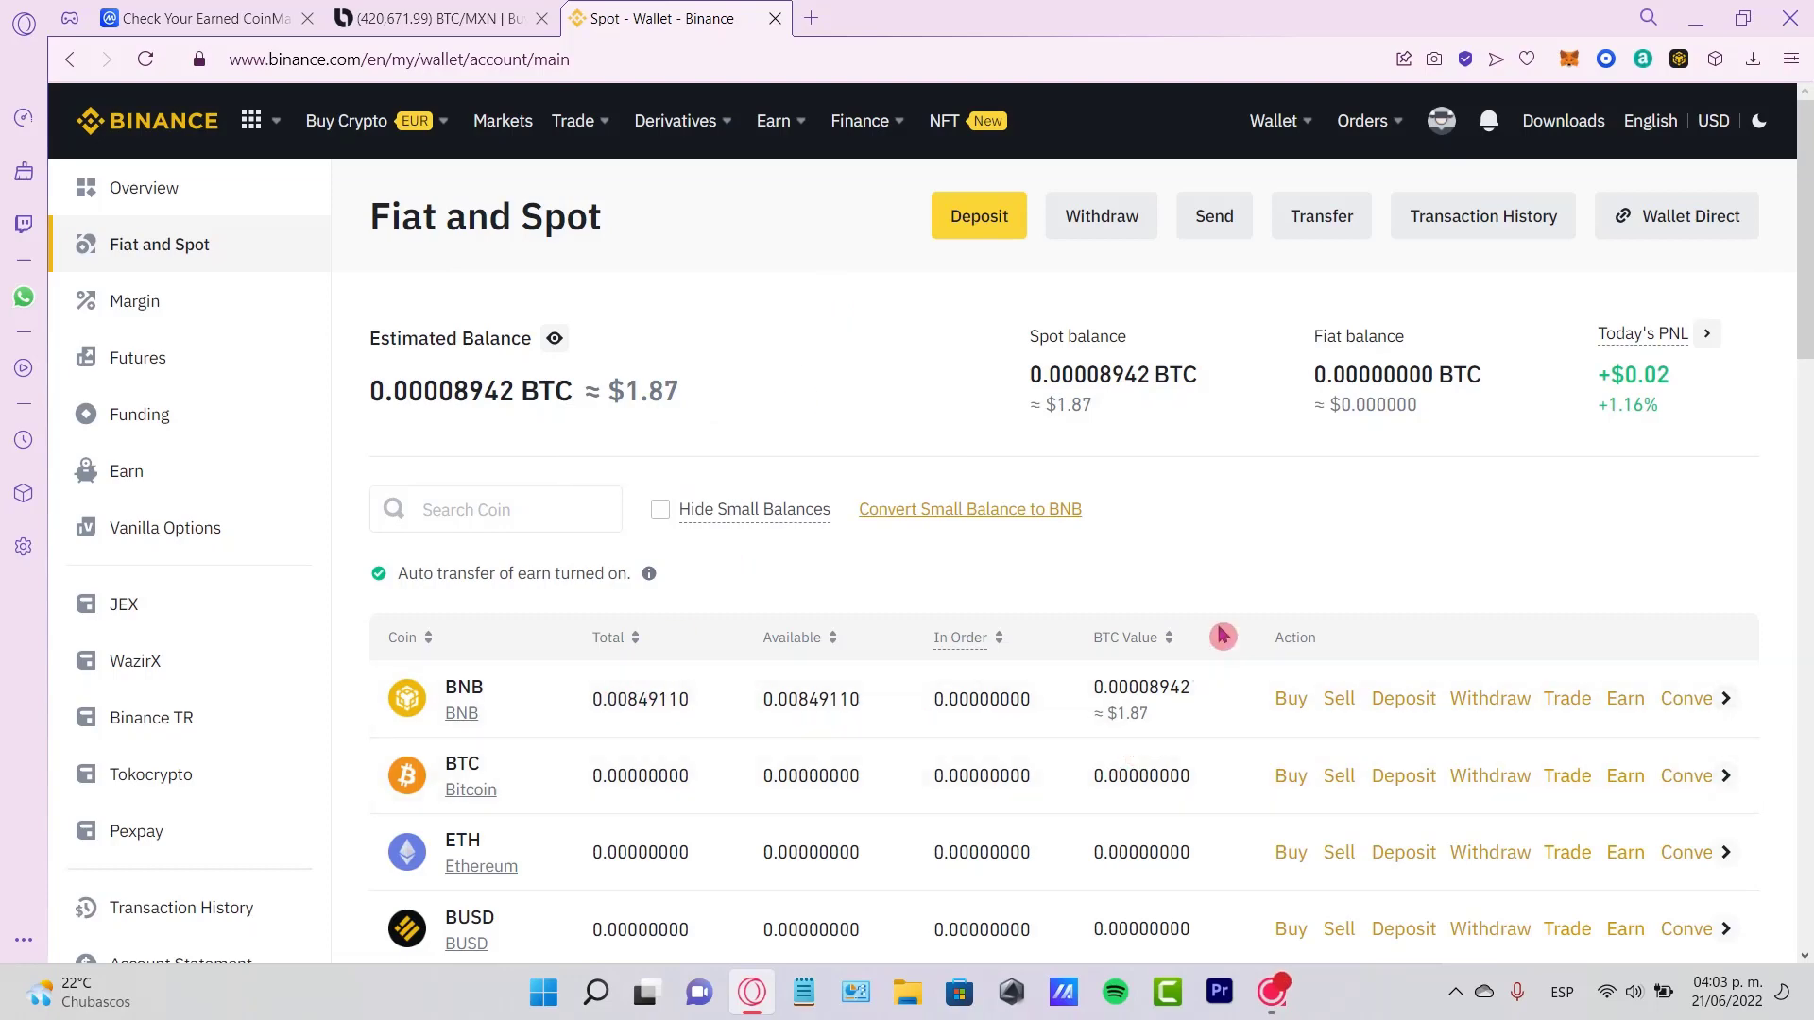
{"action": "scroll", "coordinate": [1358, 535], "scroll_direction": "down", "scroll_amount": 3}
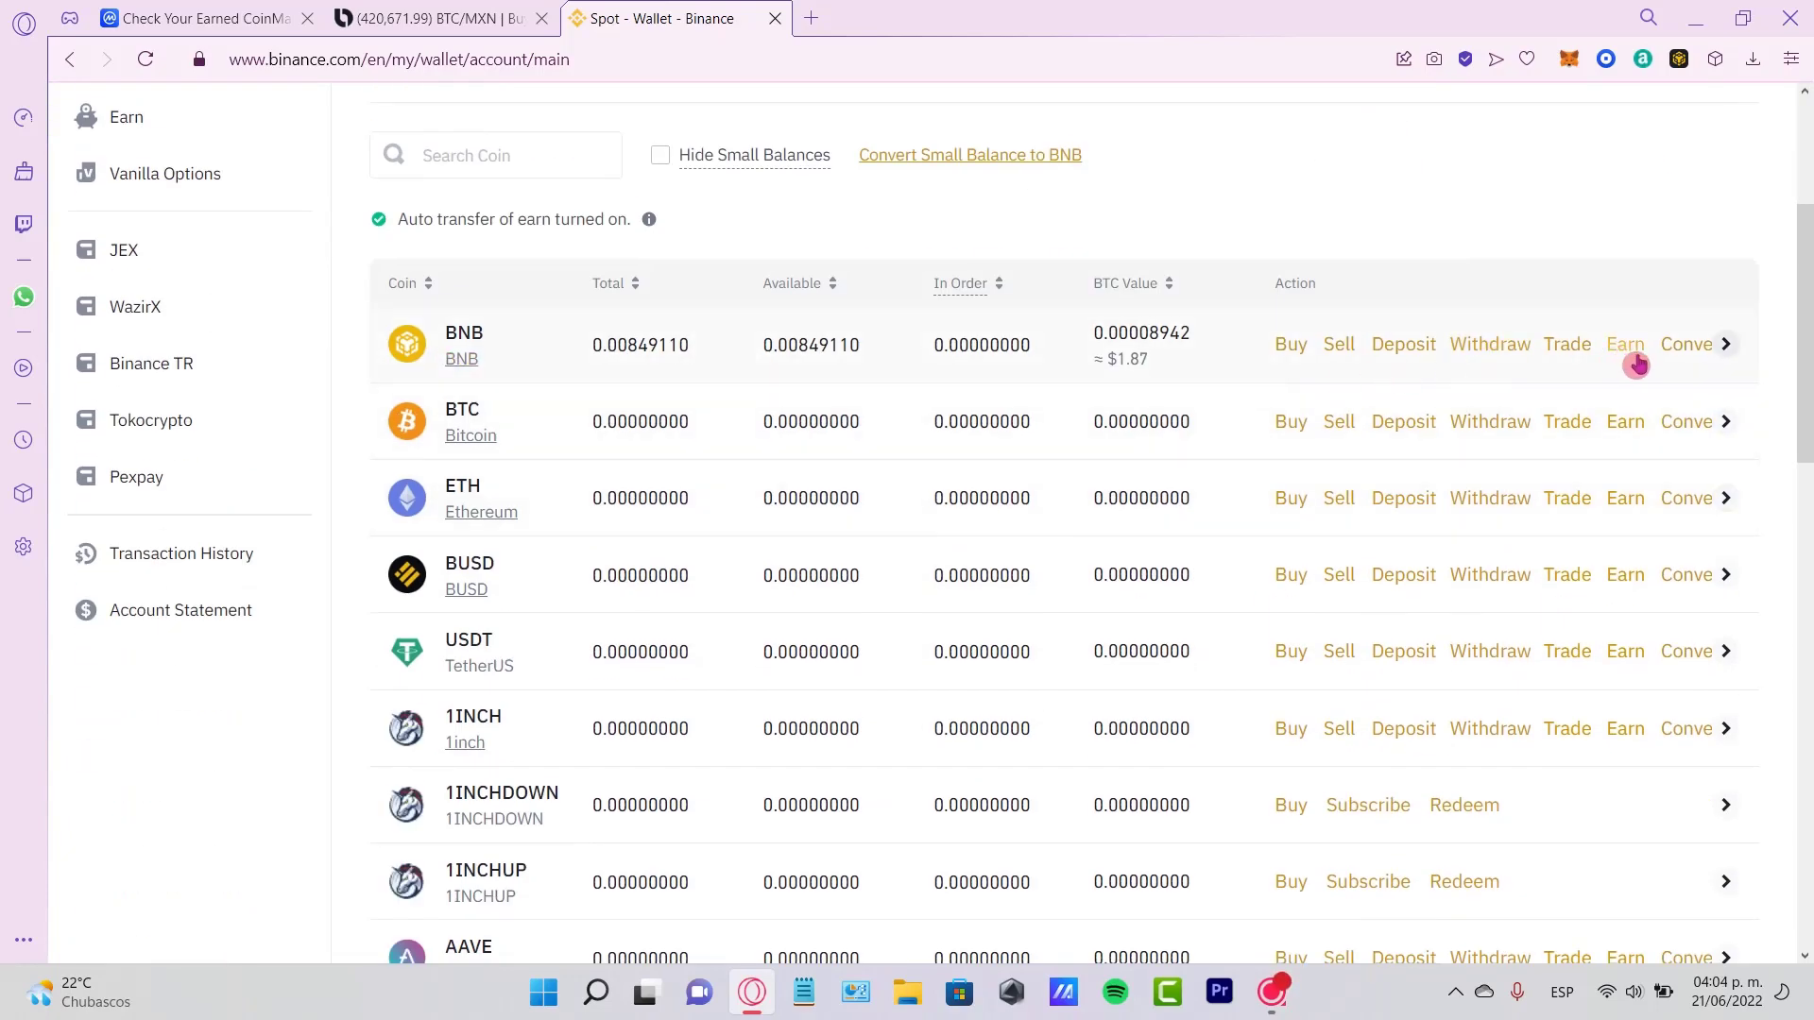
{"action": "scroll", "coordinate": [1323, 236], "scroll_direction": "up", "scroll_amount": 3}
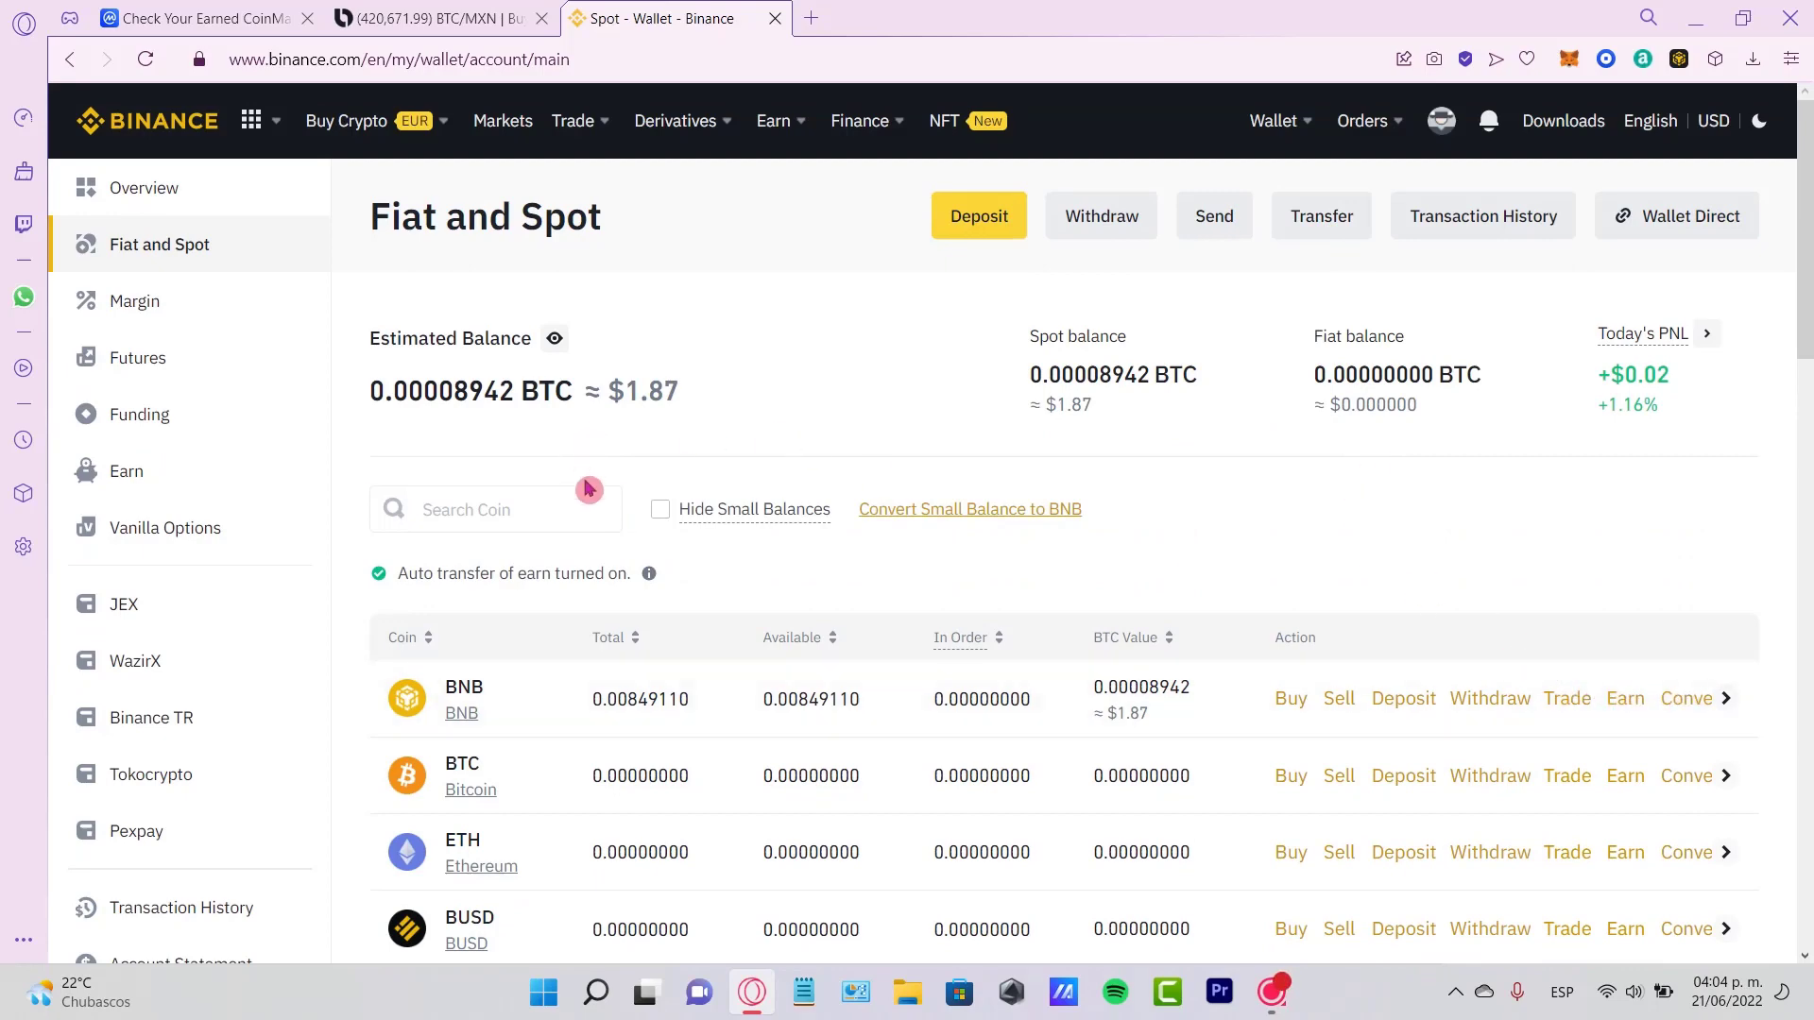
Start a Binance fiat withdrawal in USD via Bank Transfer (SWIFT)
{"action": "left_click", "coordinate": [579, 523]}
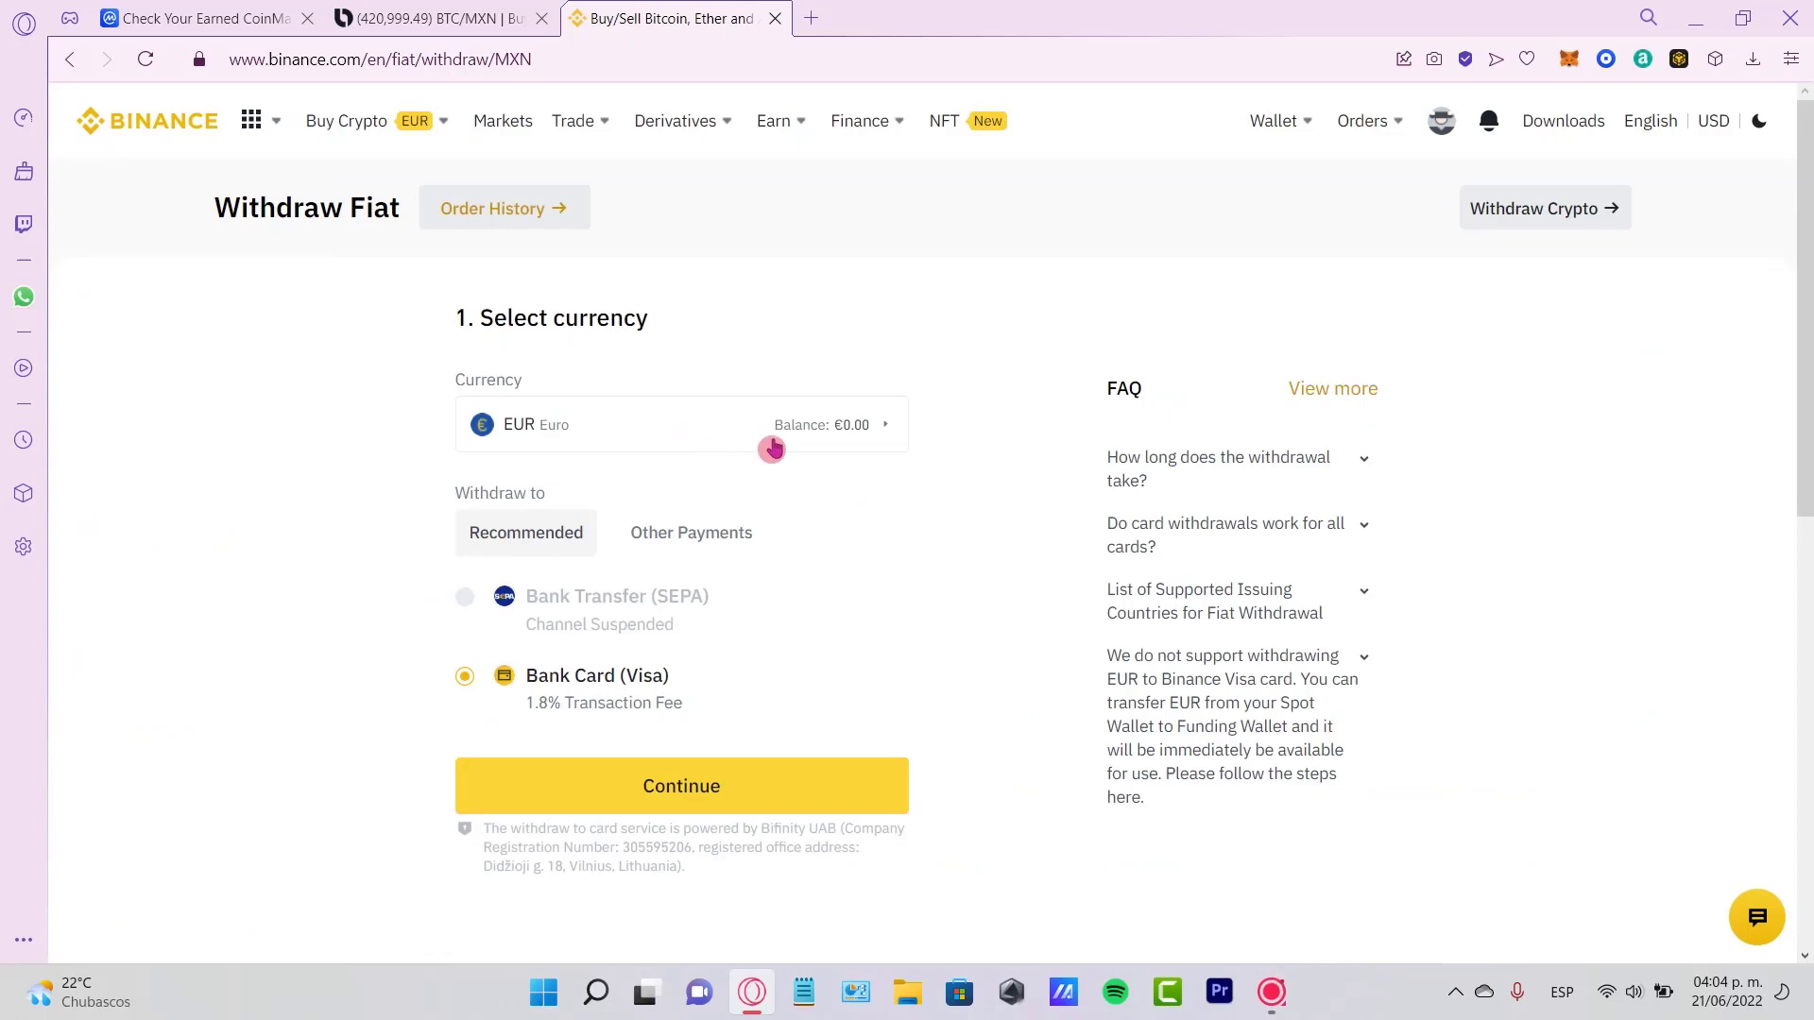
{"action": "mouse_move", "coordinate": [684, 608]}
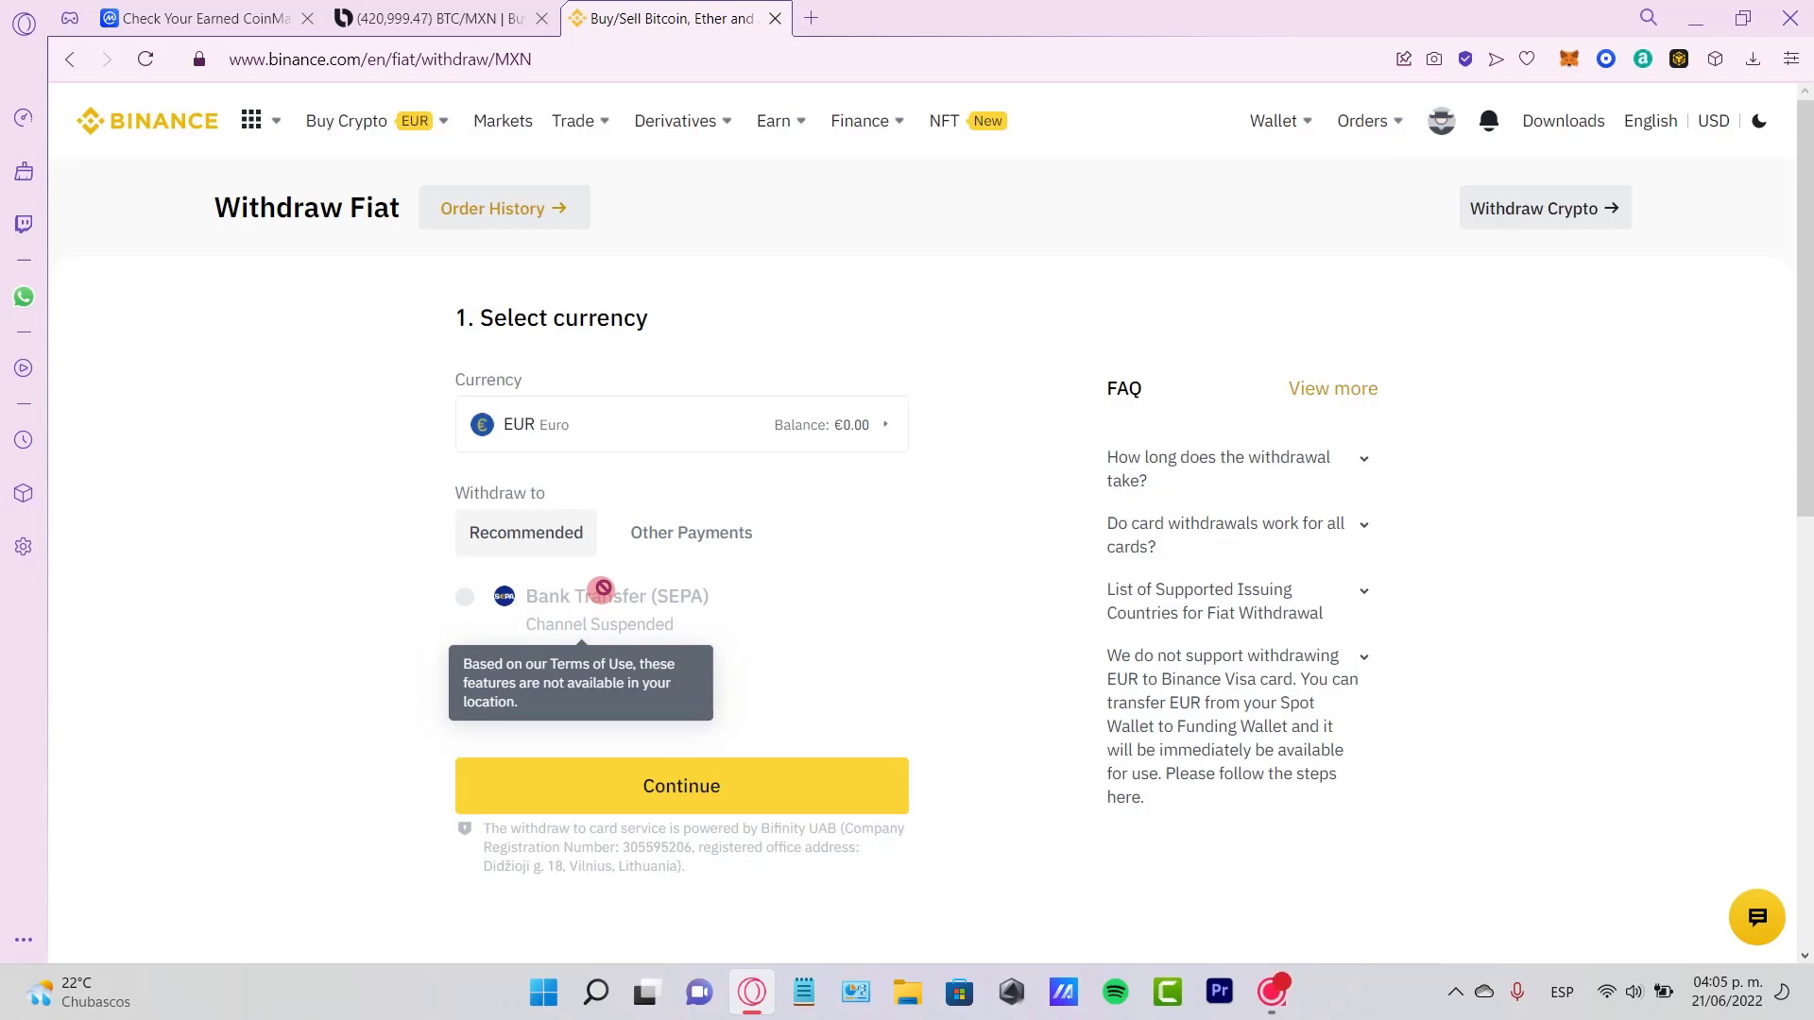
{"action": "left_click", "coordinate": [587, 426]}
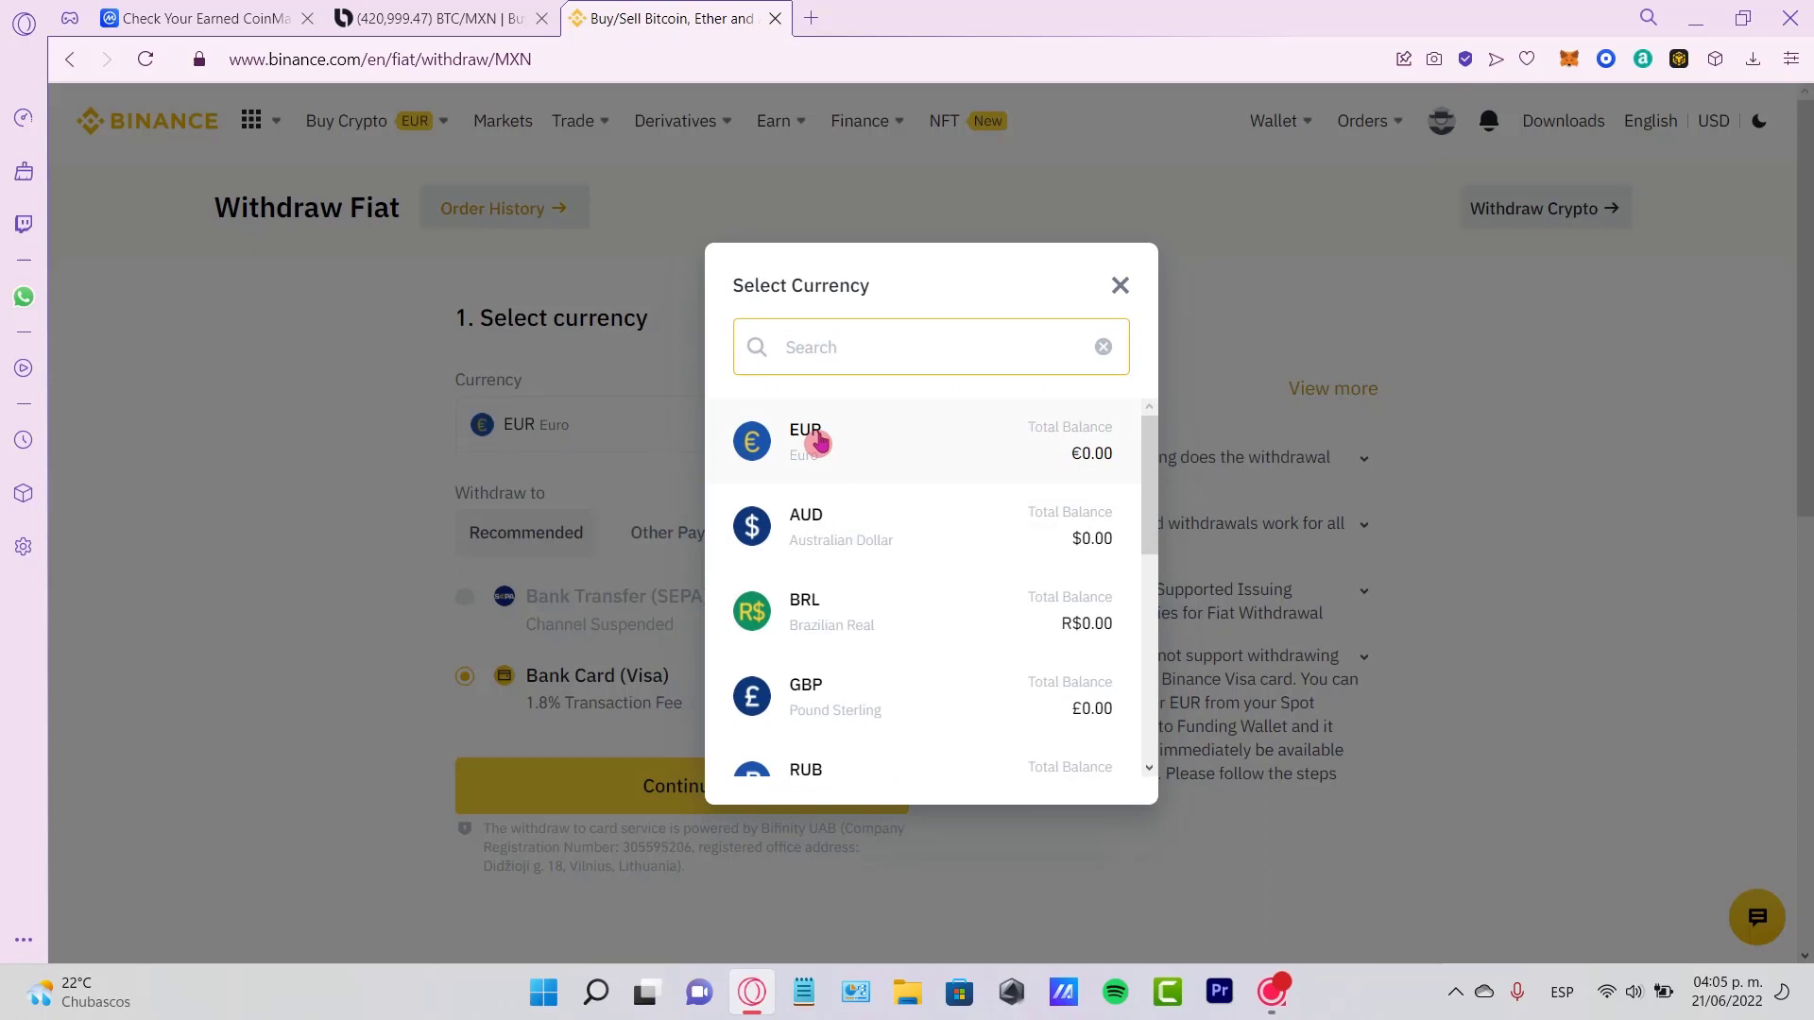
{"action": "scroll", "coordinate": [933, 550], "scroll_direction": "down", "scroll_amount": 10}
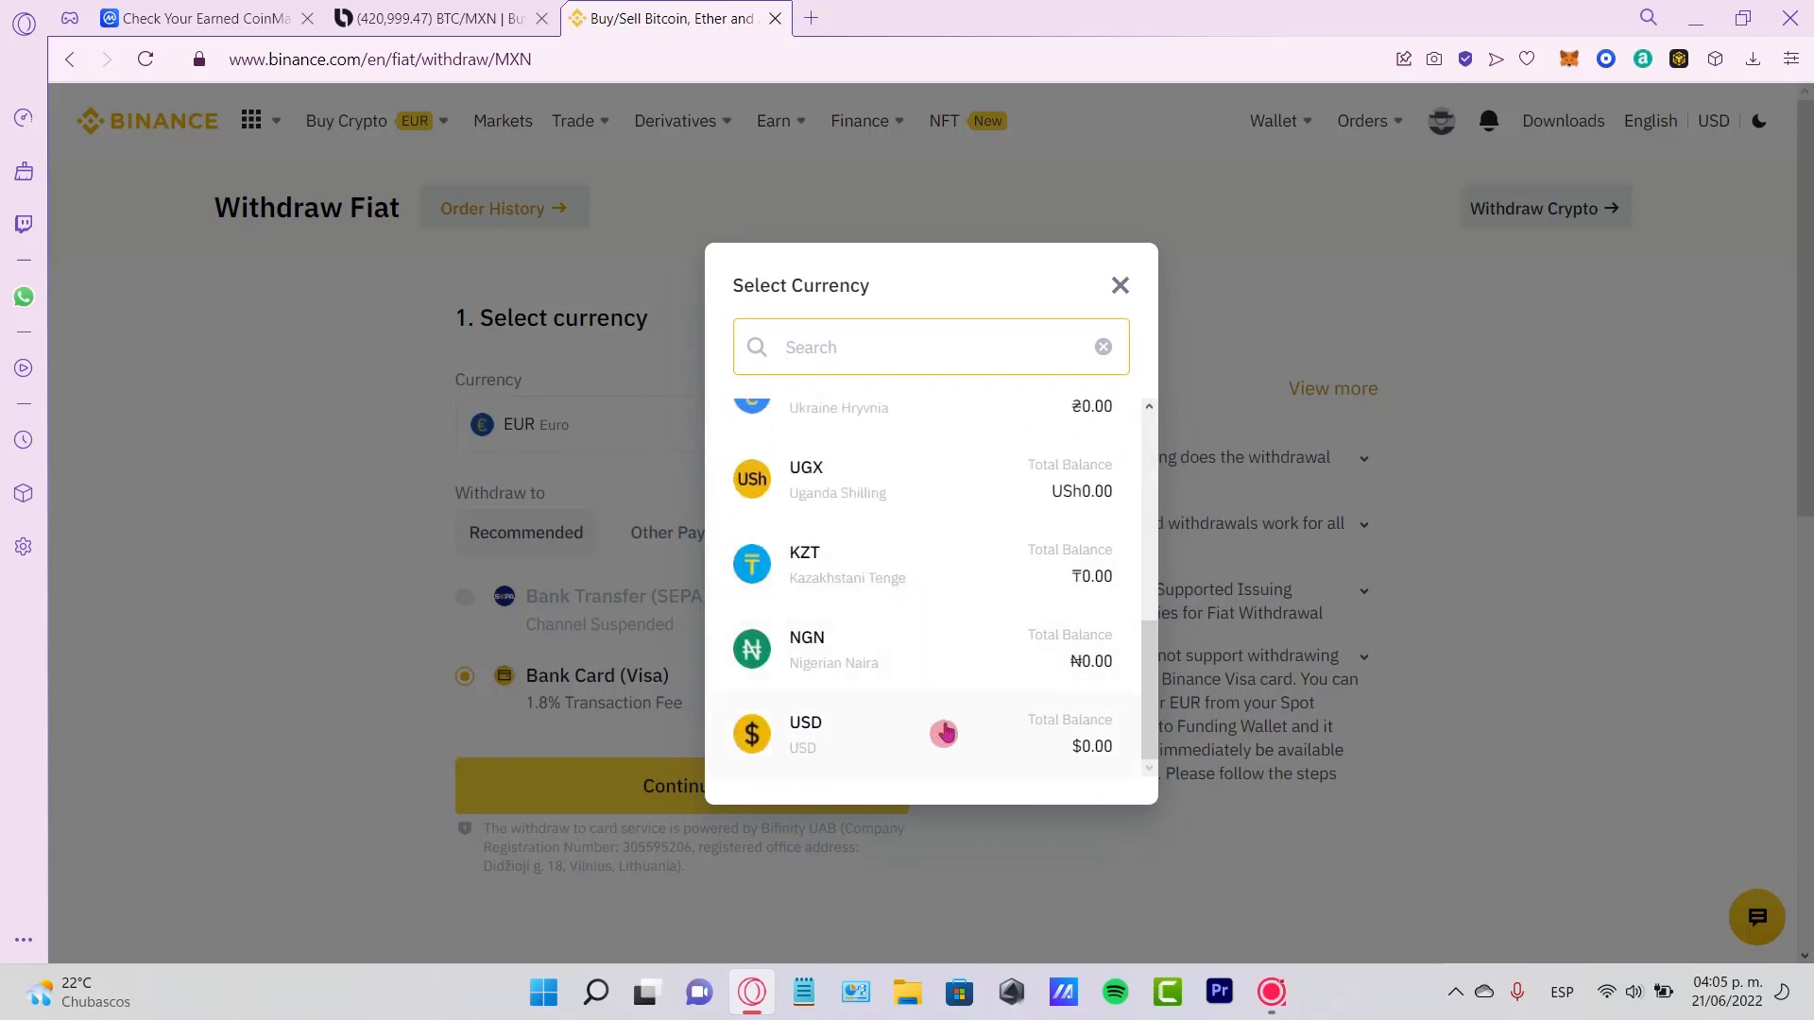
{"action": "left_click", "coordinate": [935, 735]}
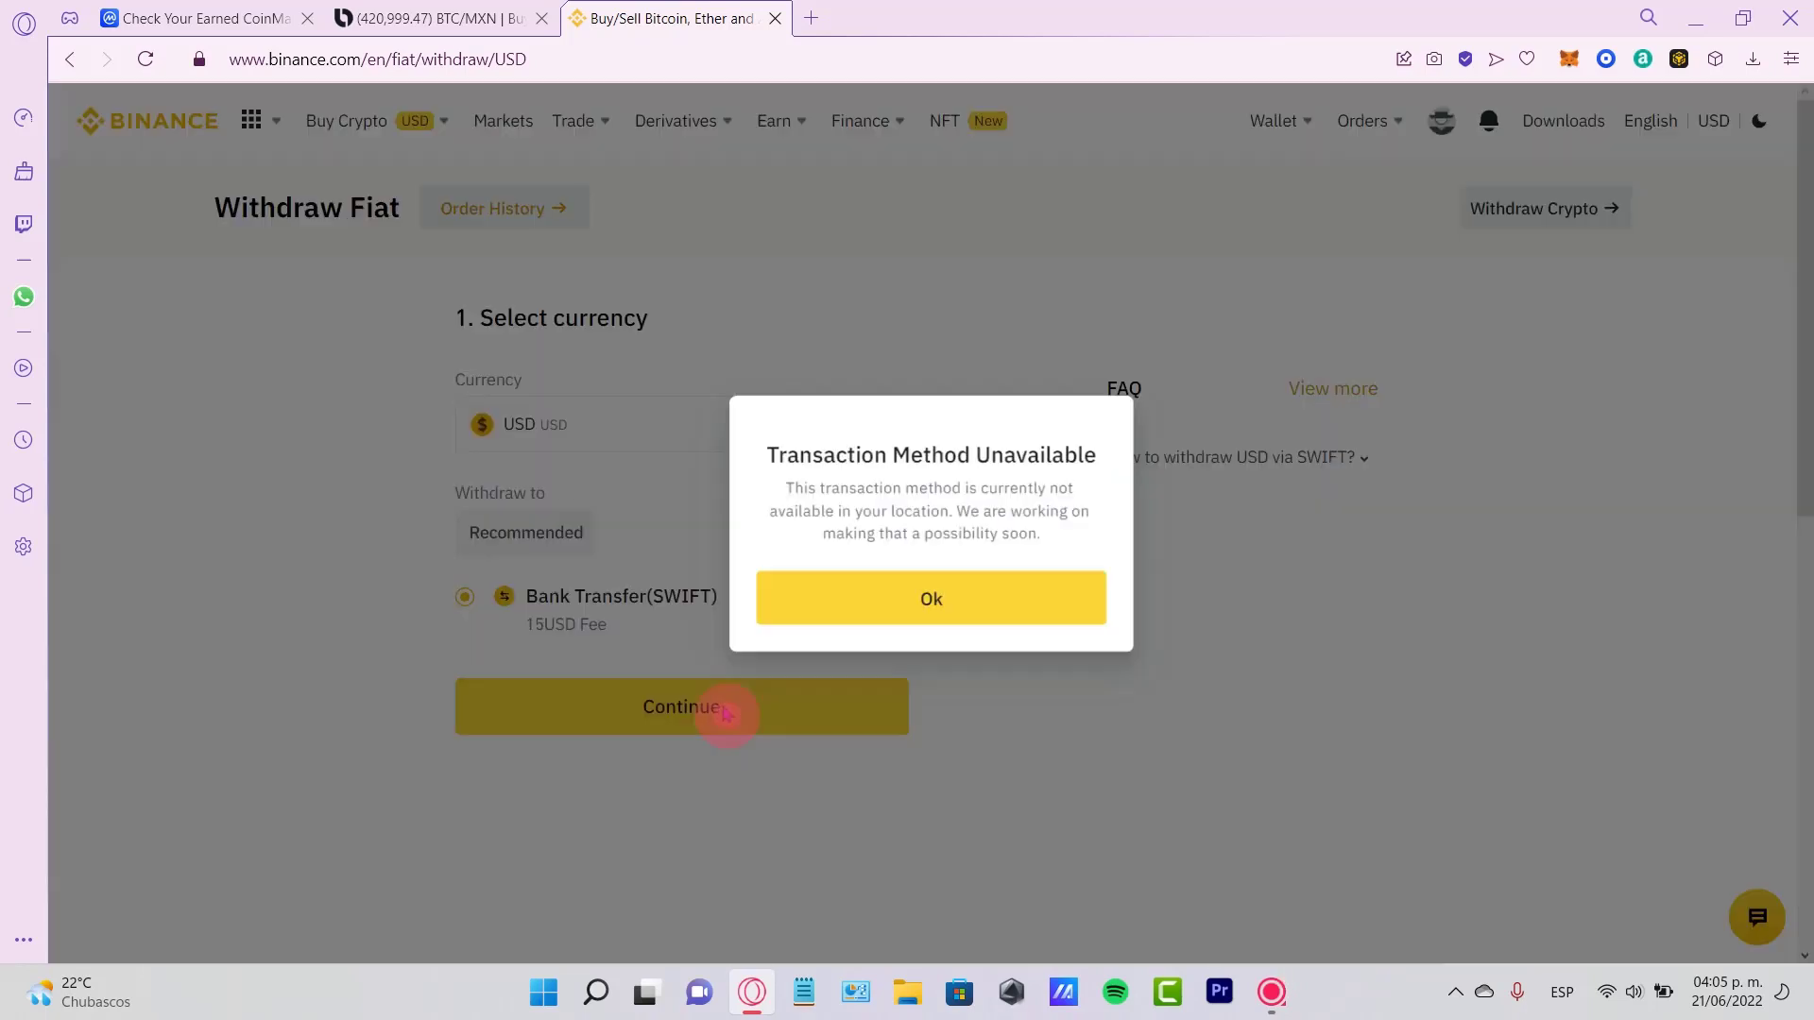
Dismiss the Transaction Method Unavailable notice
{"action": "left_click", "coordinate": [892, 654]}
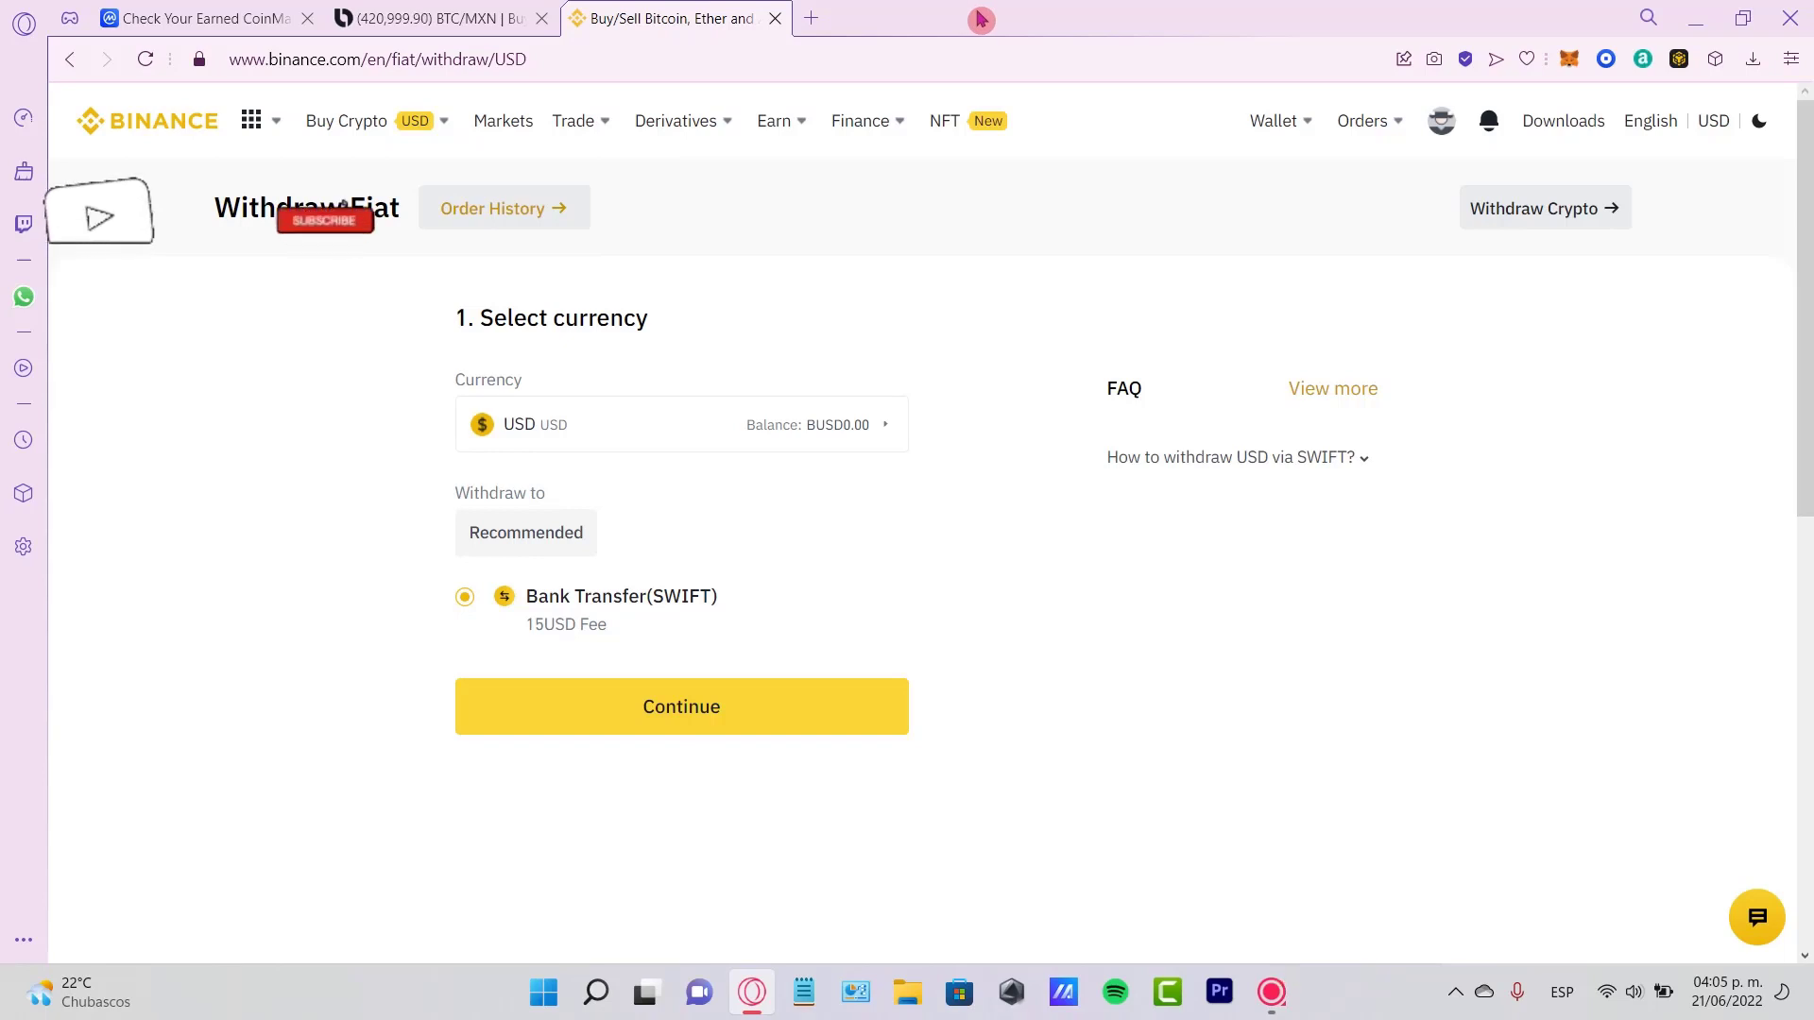
{"action": "left_click", "coordinate": [776, 19]}
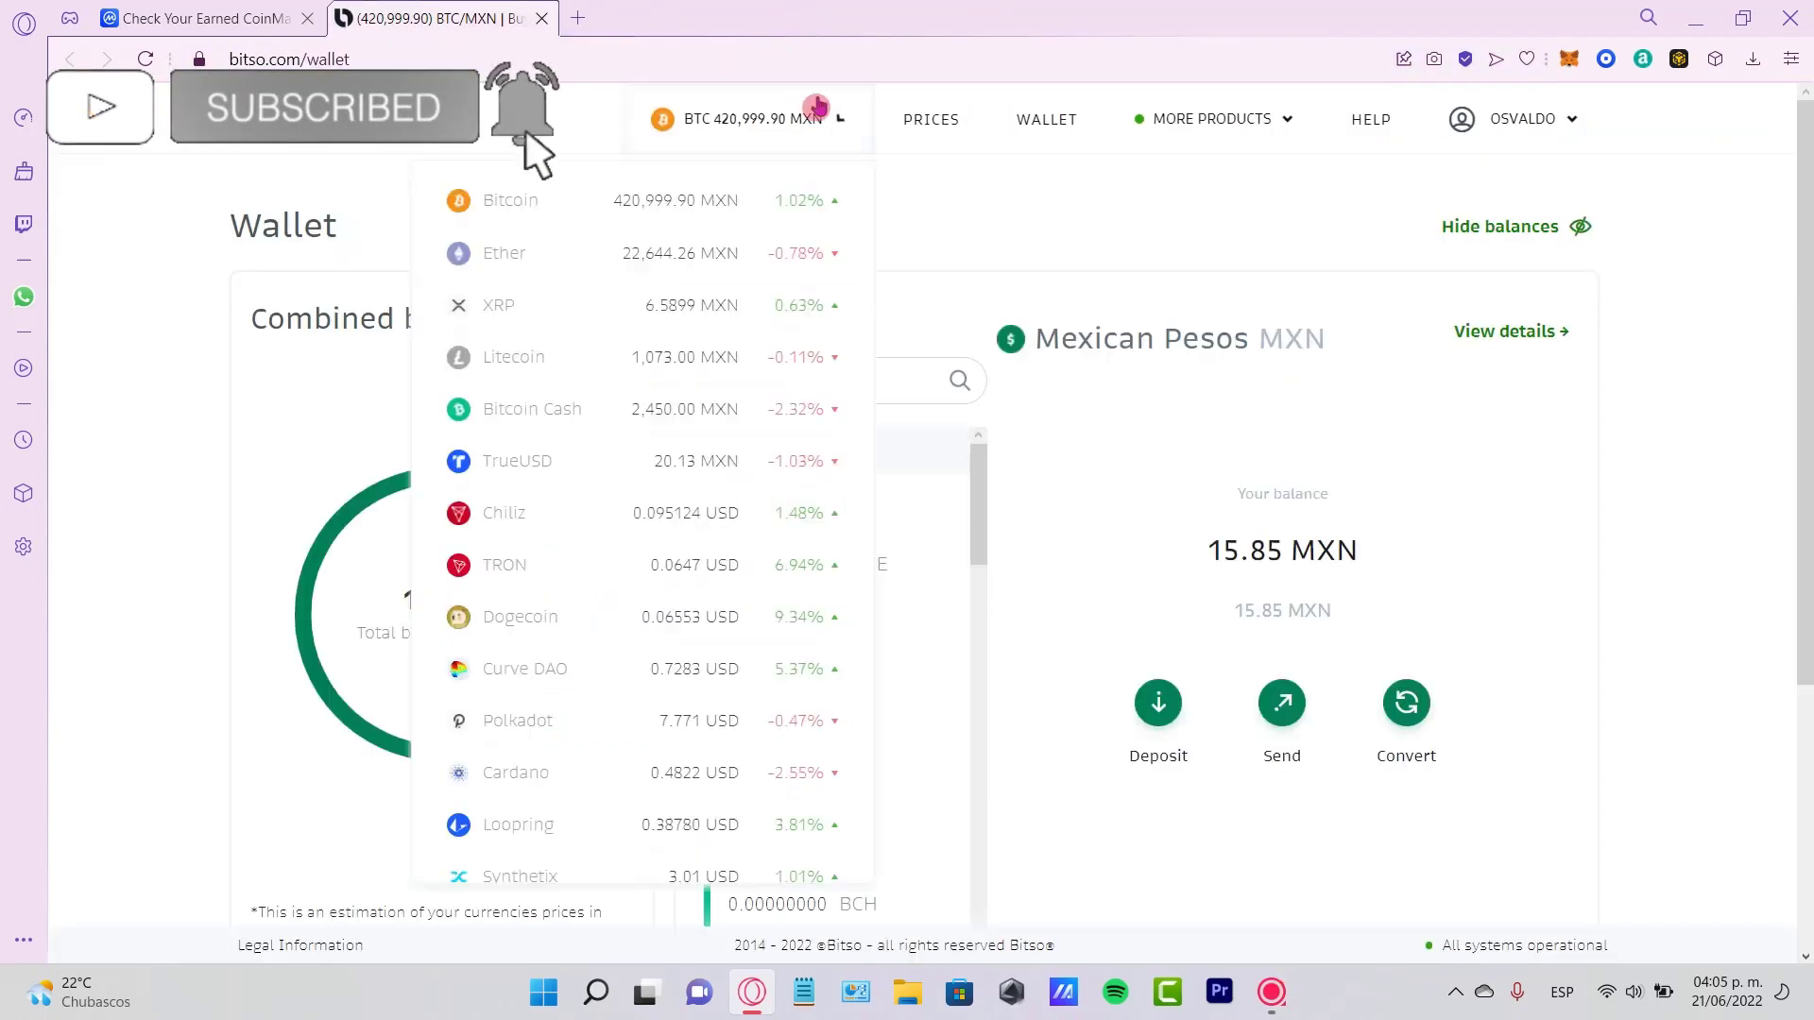
{"action": "left_click", "coordinate": [1236, 478]}
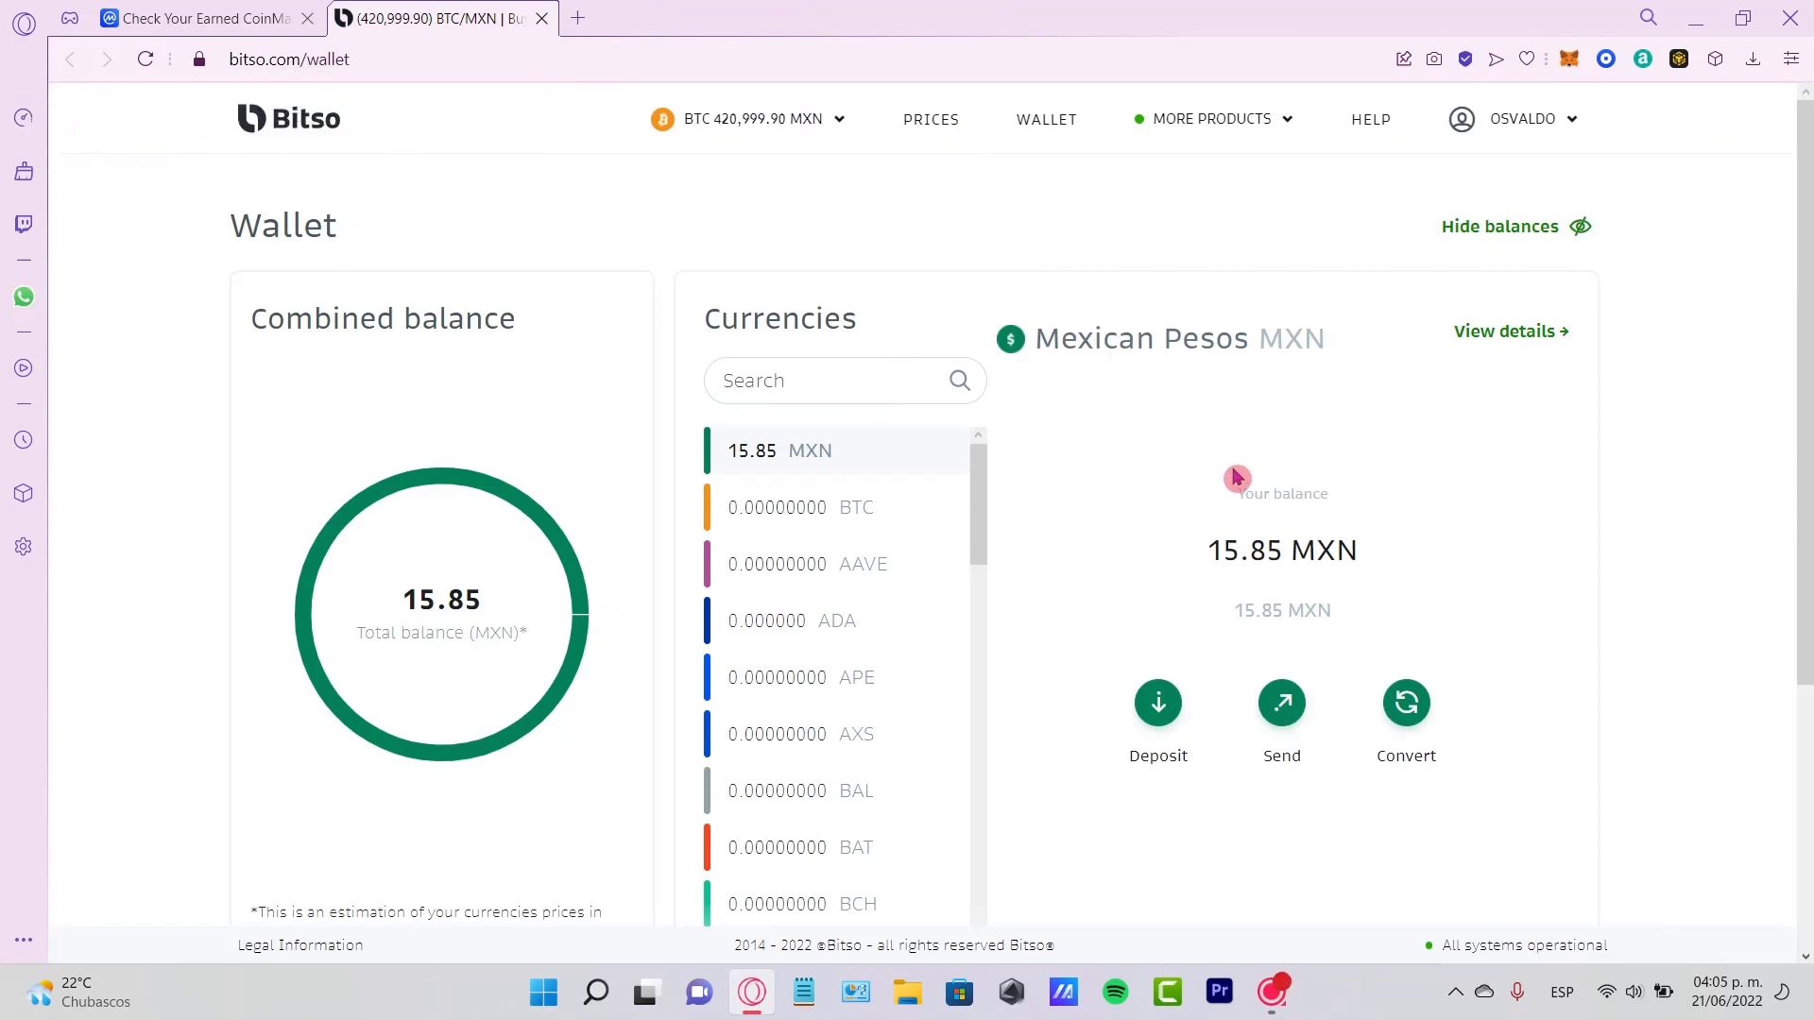
{"action": "left_click", "coordinate": [1422, 701]}
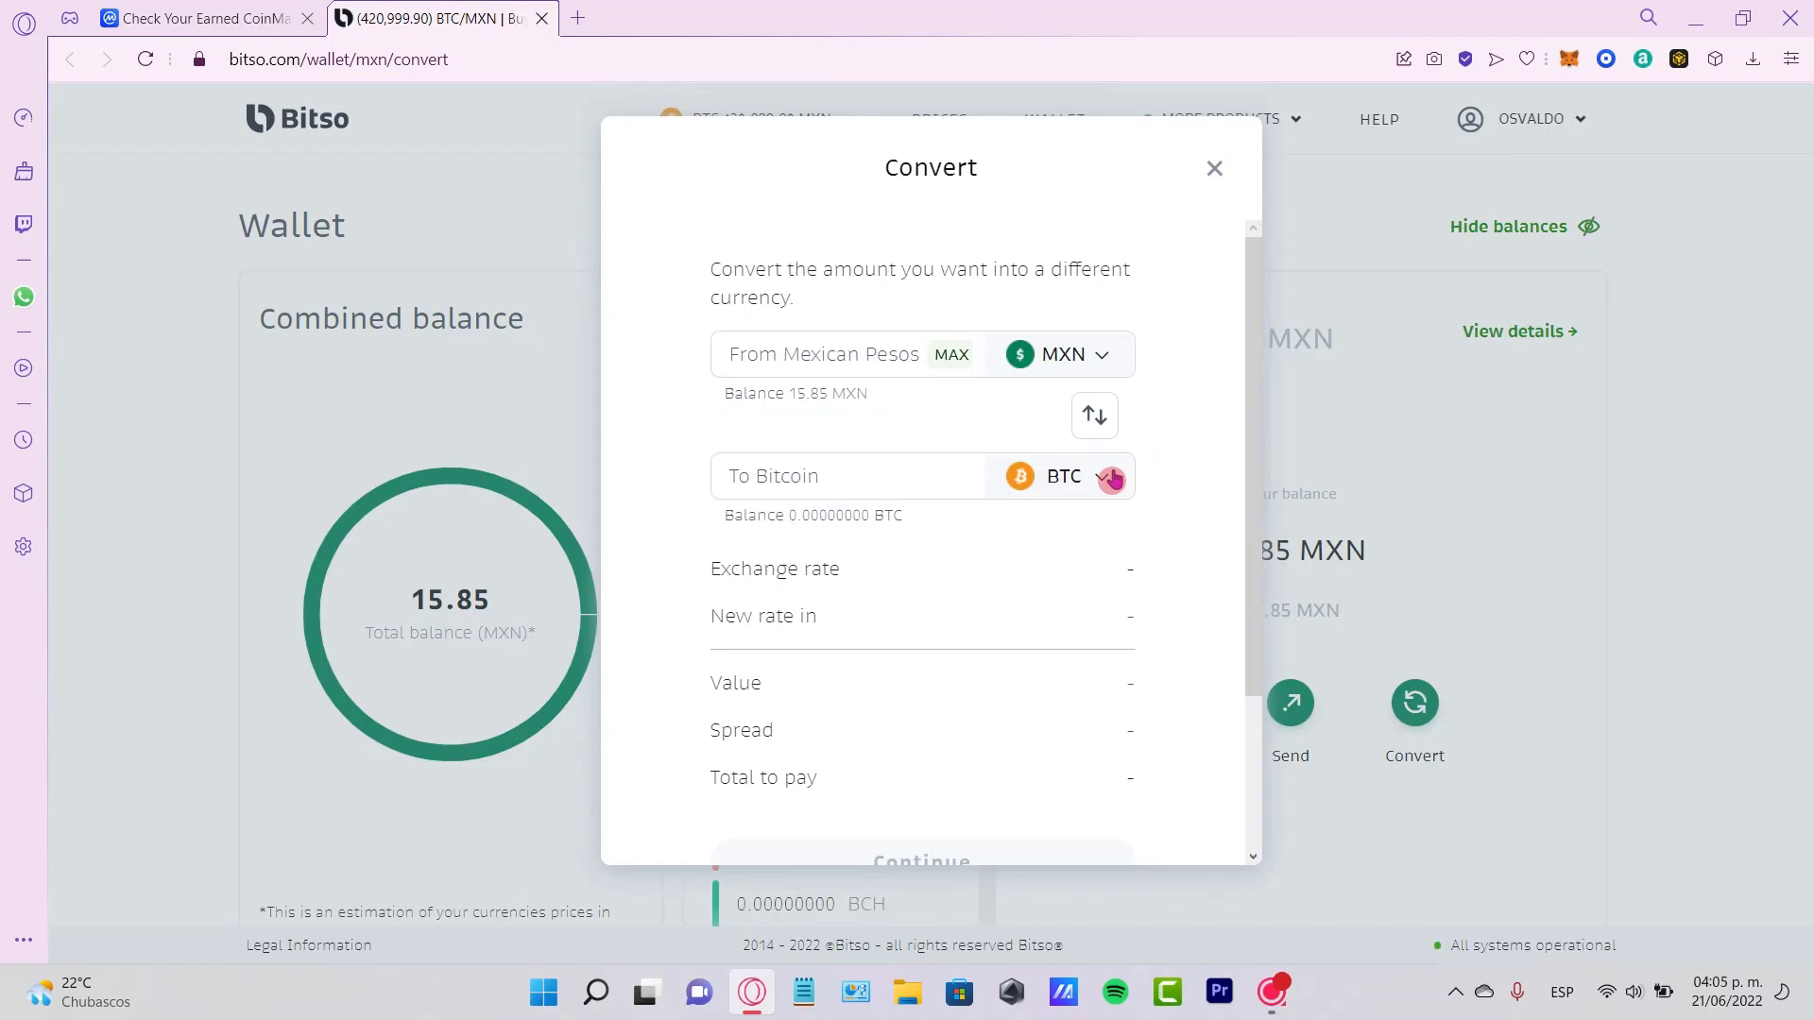
{"action": "left_click", "coordinate": [1130, 378]}
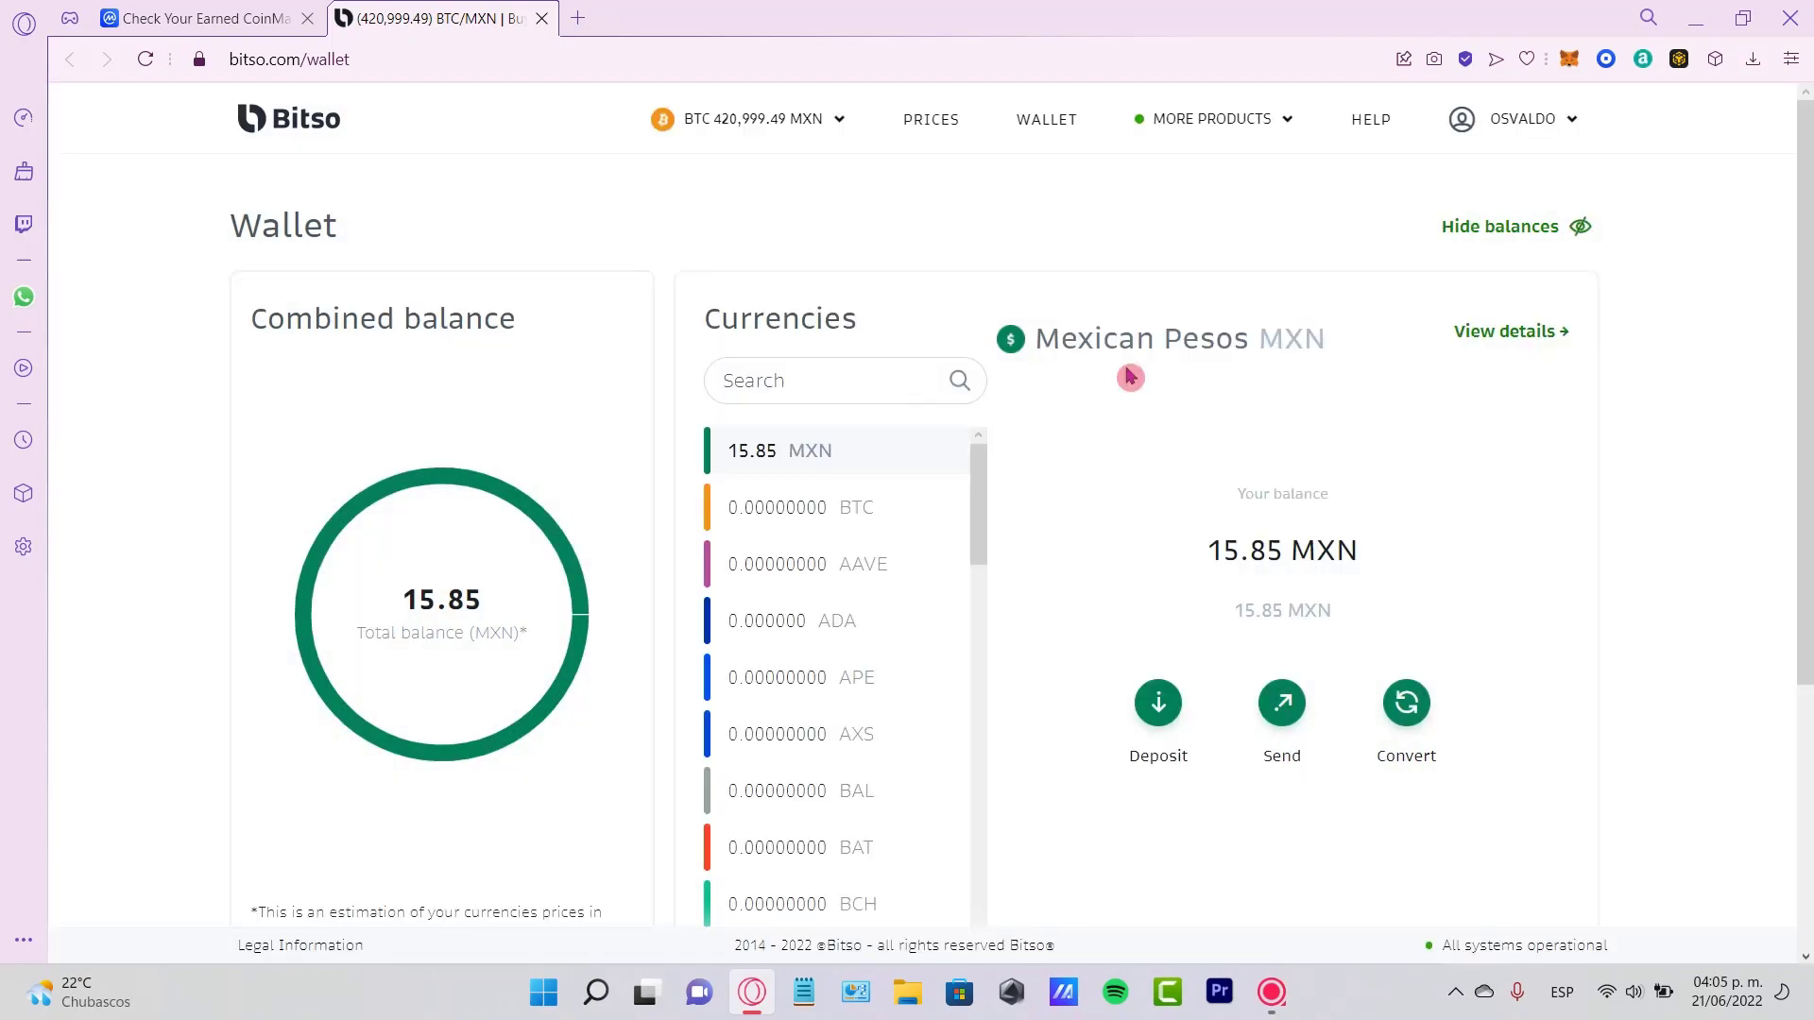